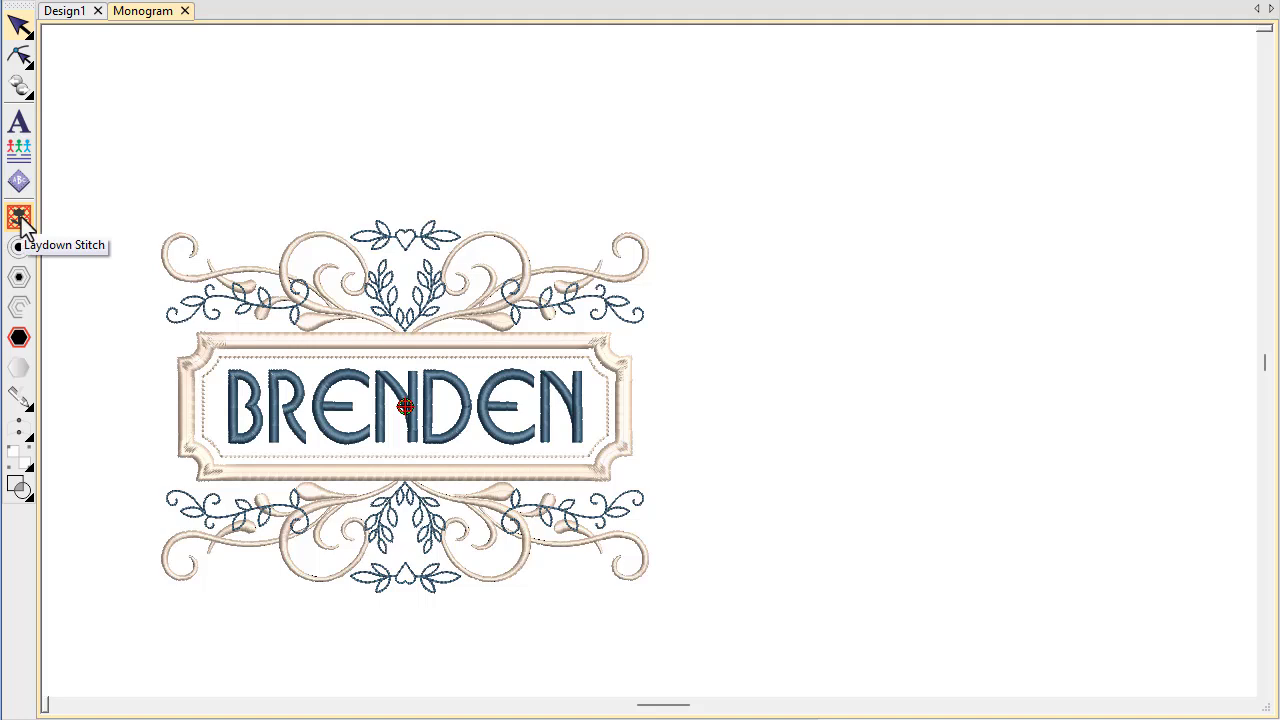
Create a scalloped laydown background behind BRENDEN using standard border shape B226.
left_click(22, 220)
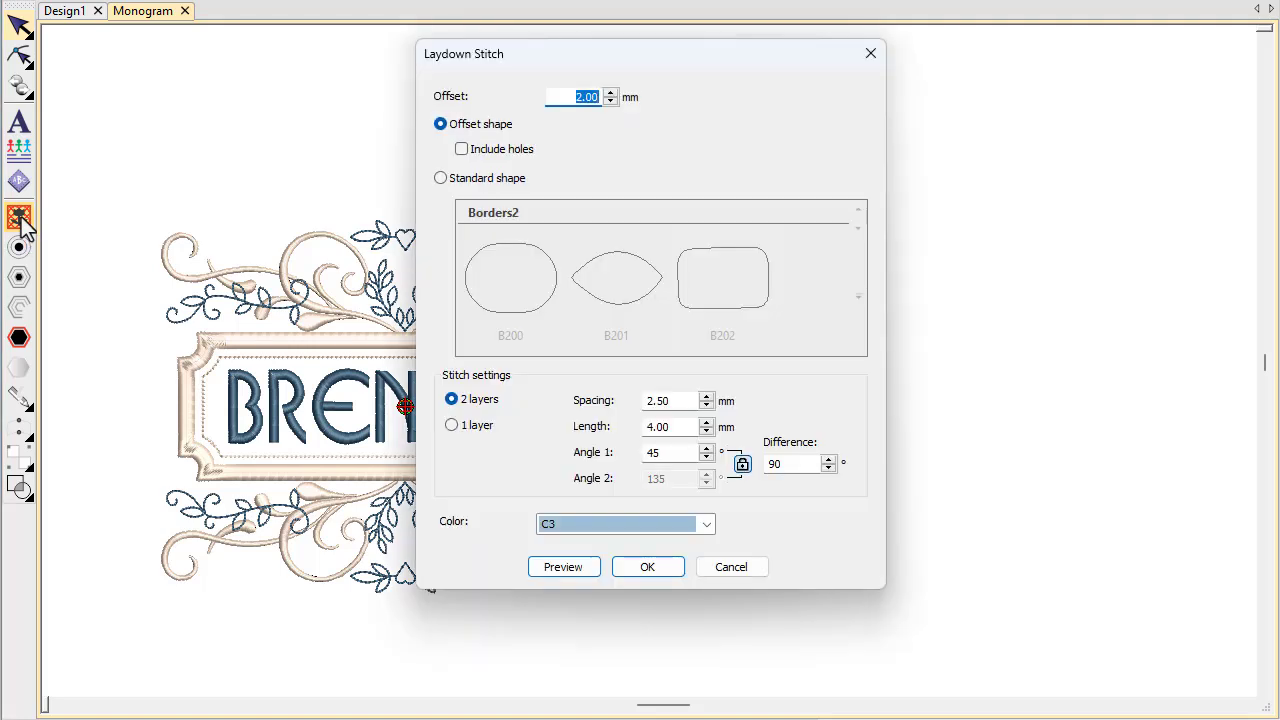
left_click_drag(614, 53, 932, 99)
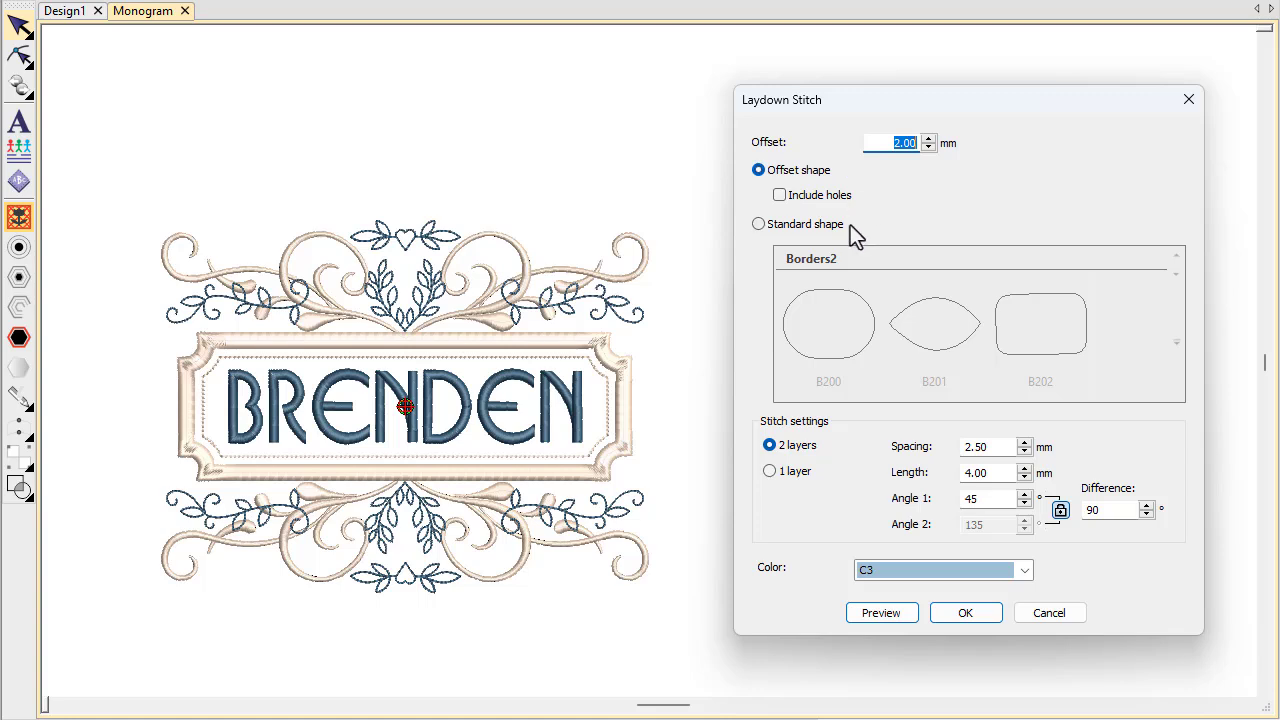
left_click(768, 225)
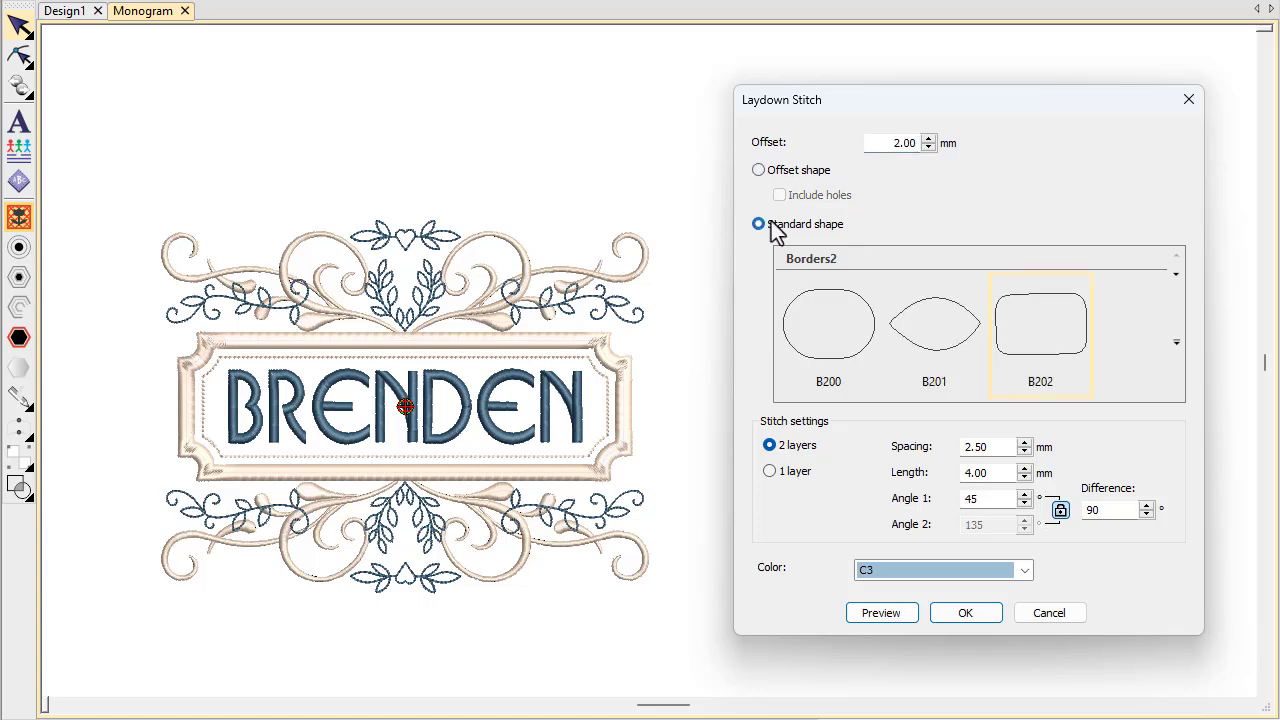
left_click(1175, 343)
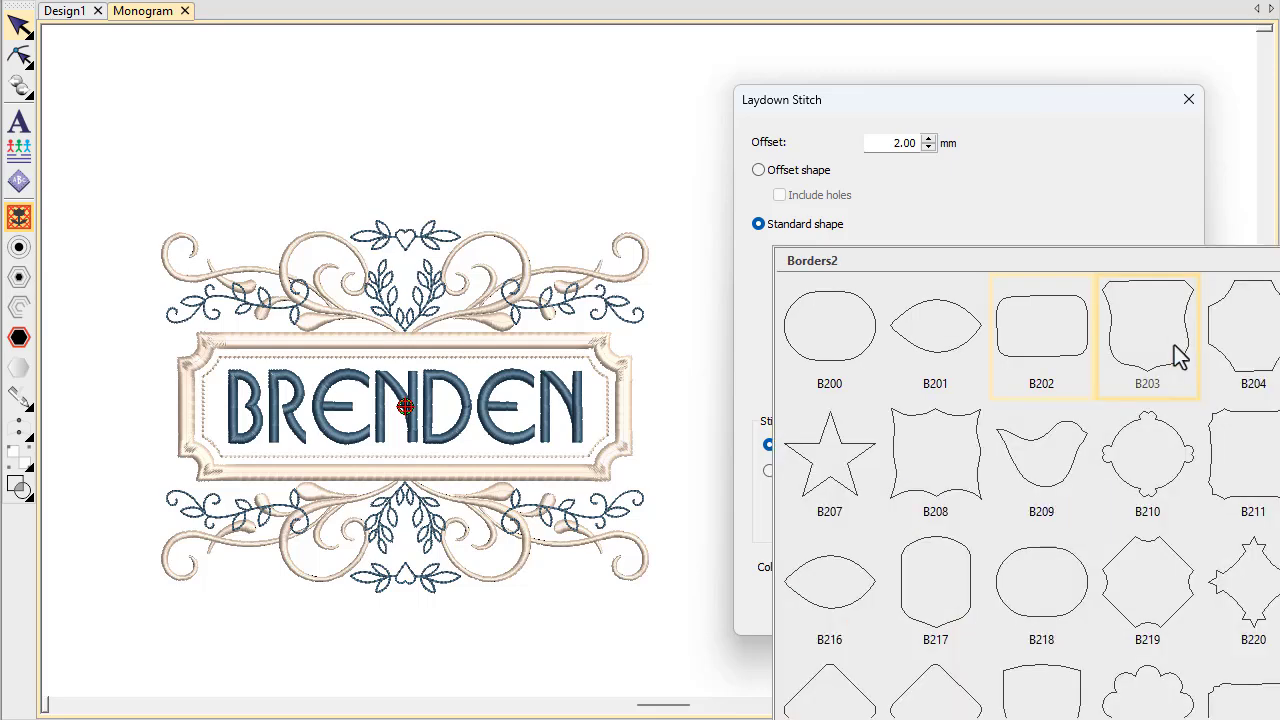
scroll(1155, 357, "down", 10)
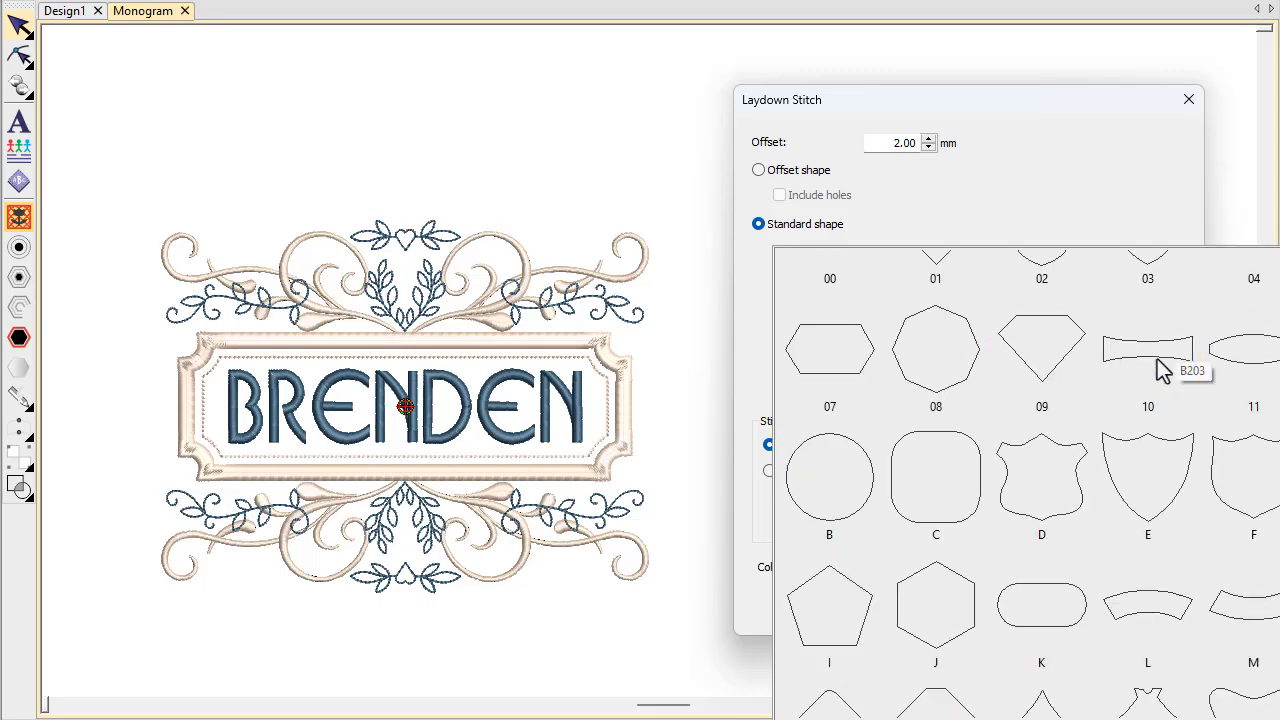
scroll(1155, 360, "up", 5)
left_click(1156, 365)
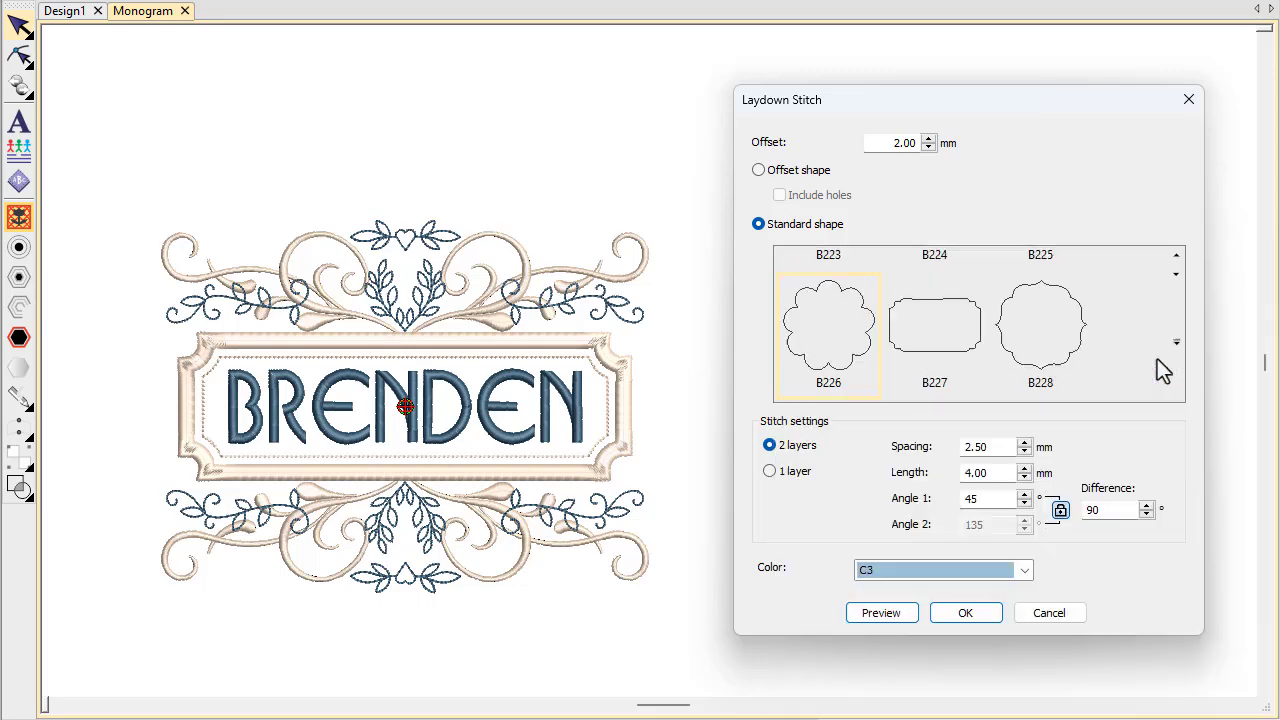
left_click(894, 615)
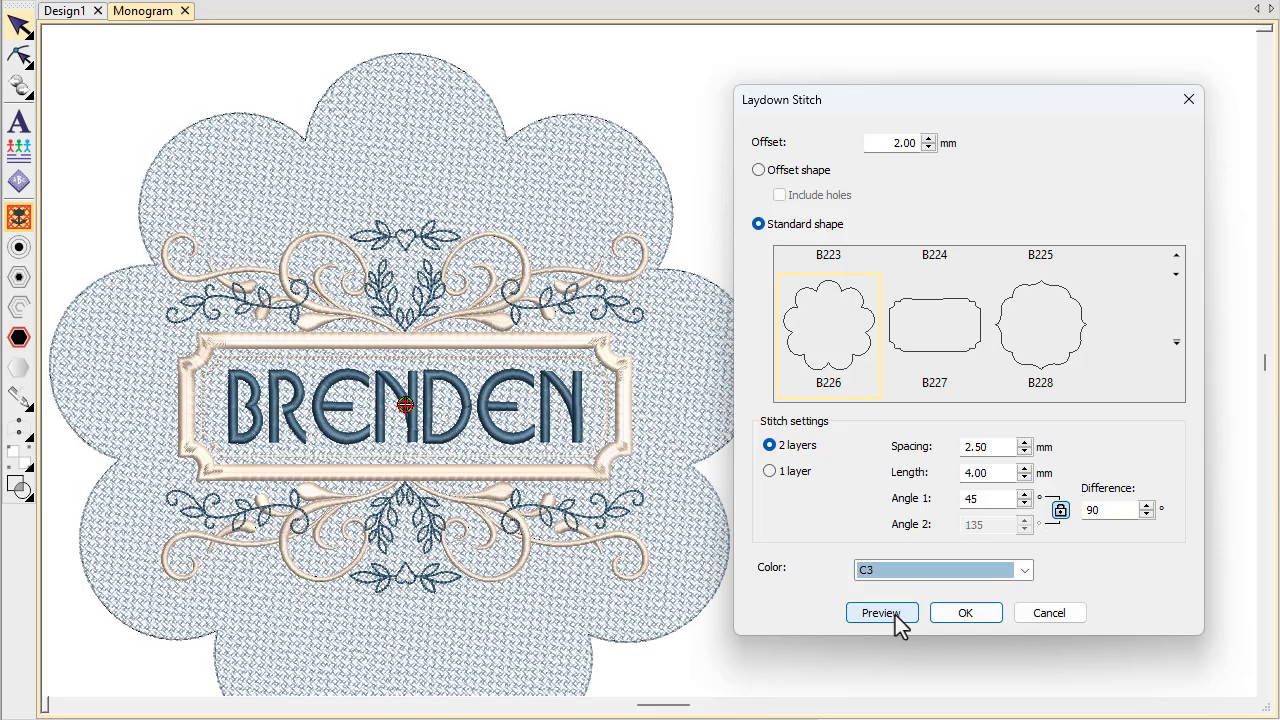
left_click(966, 613)
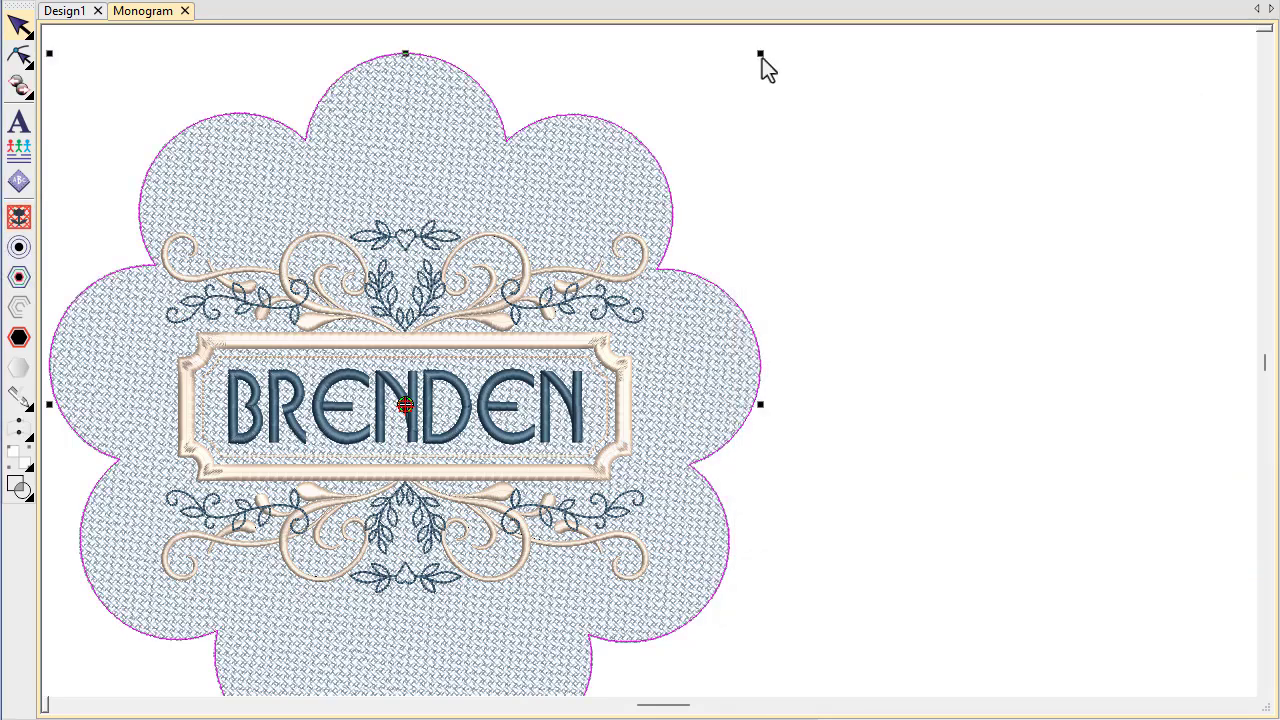
Shrink the scalloped background to about 87% and reopen the Laydown Stitch settings.
left_click_drag(761, 55, 720, 110)
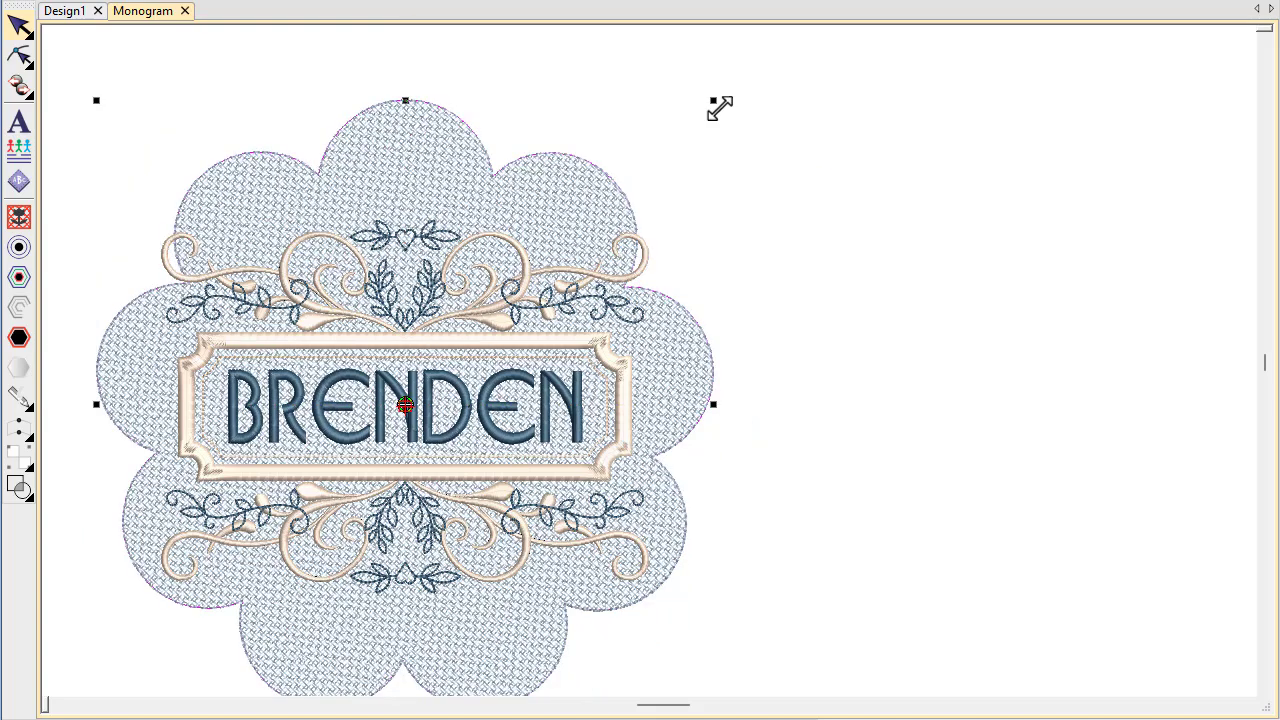
double_click(686, 91)
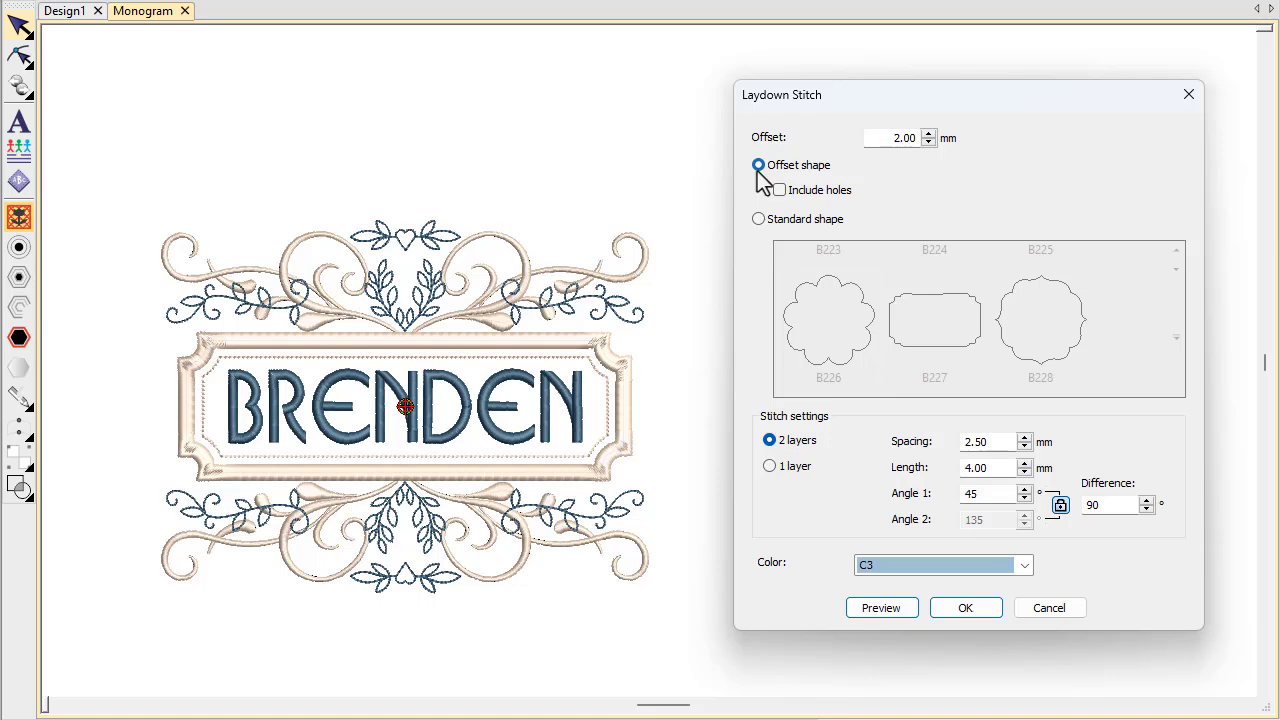
Apply an offset-shaped laydown including holes, comparing one layer before settling on two layers.
left_click(882, 612)
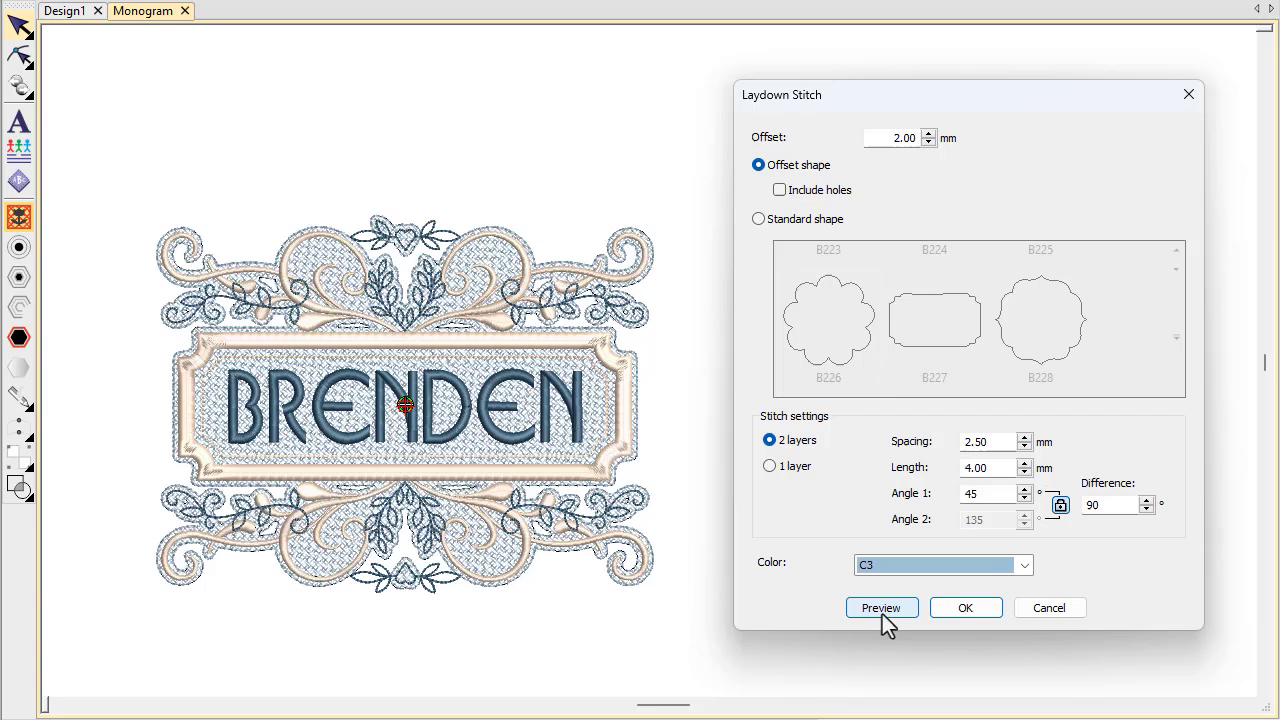
left_click(789, 191)
left_click(882, 610)
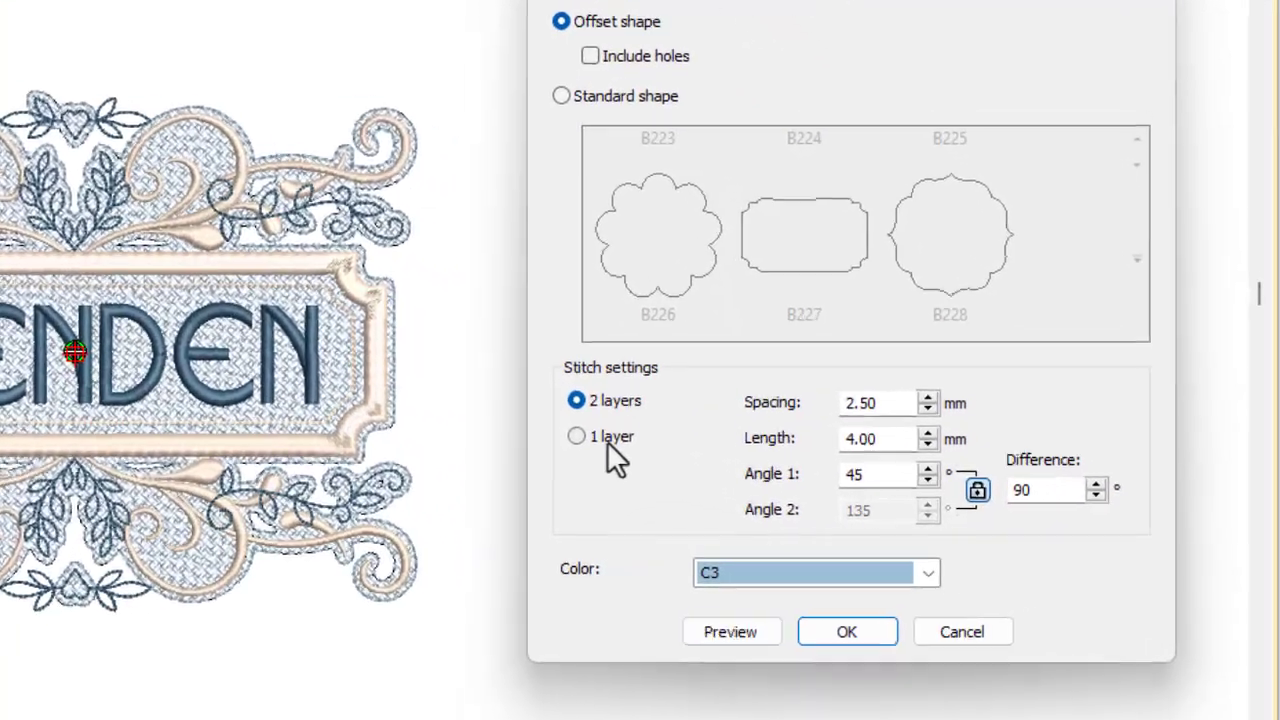
left_click(791, 471)
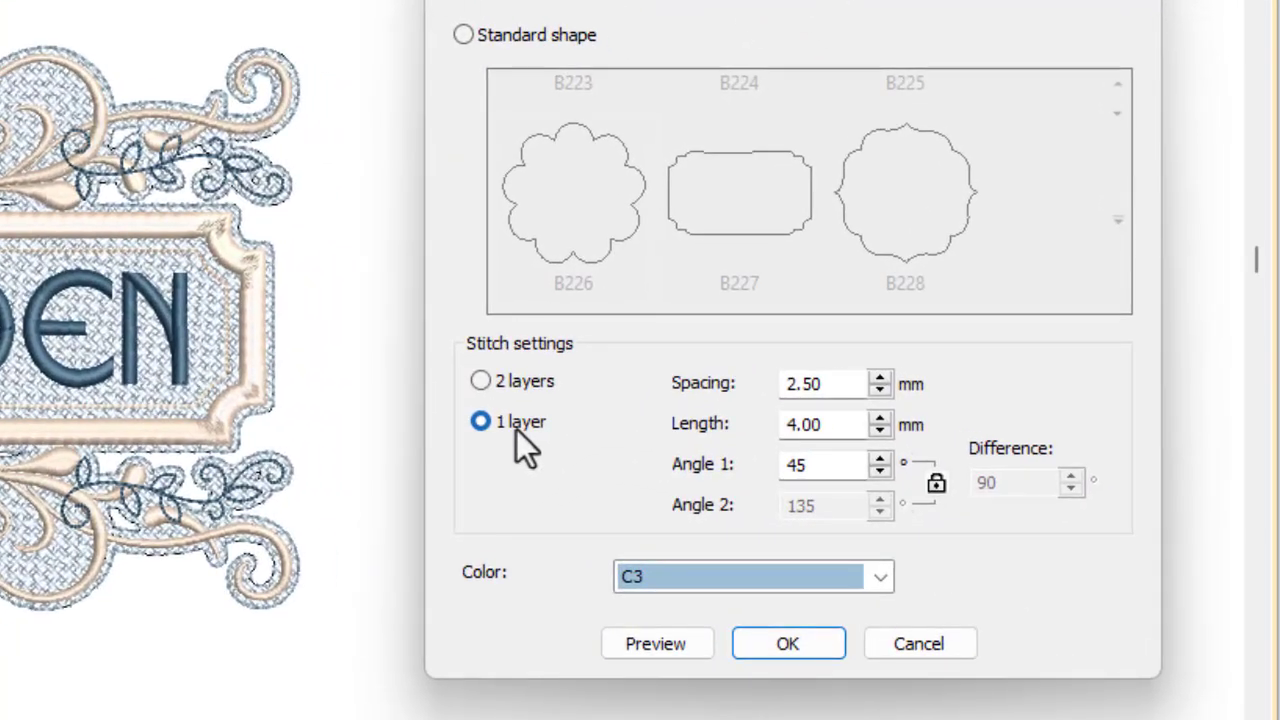
left_click(516, 389)
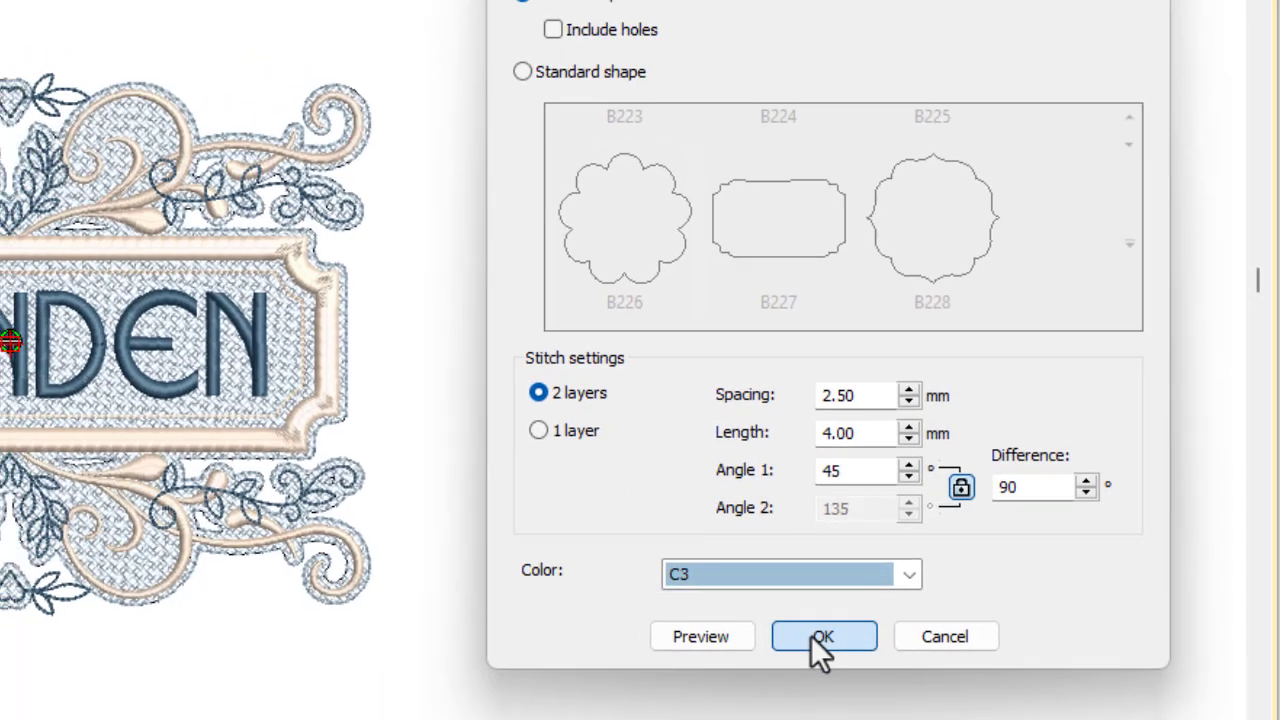
left_click(788, 643)
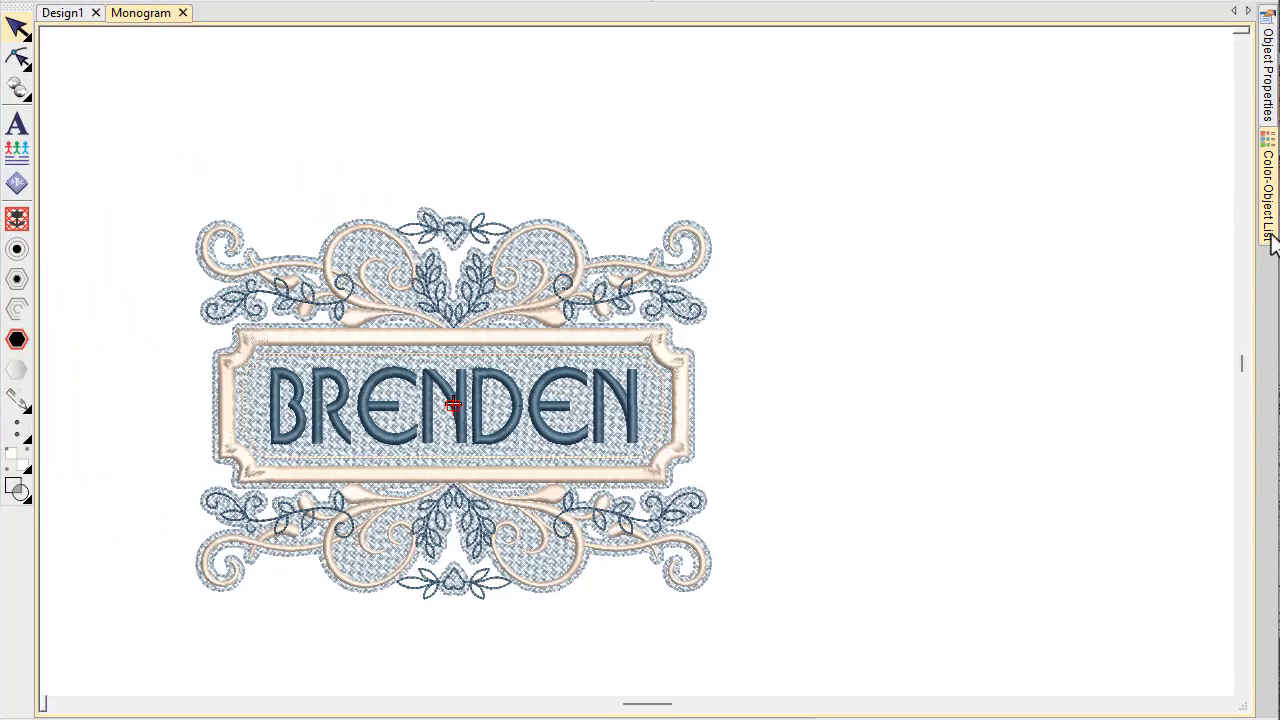
Select and locate colour group 3's laydown objects, then show their Object Properties.
left_click(1271, 230)
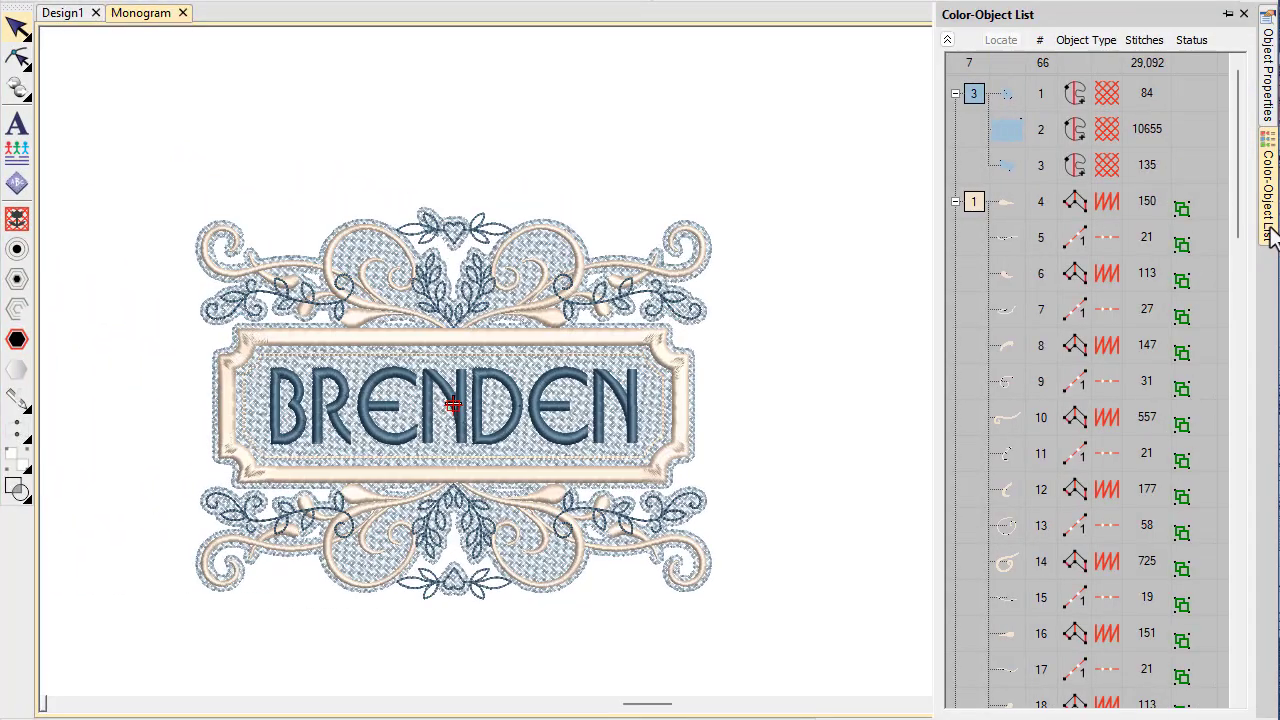
left_click(972, 94)
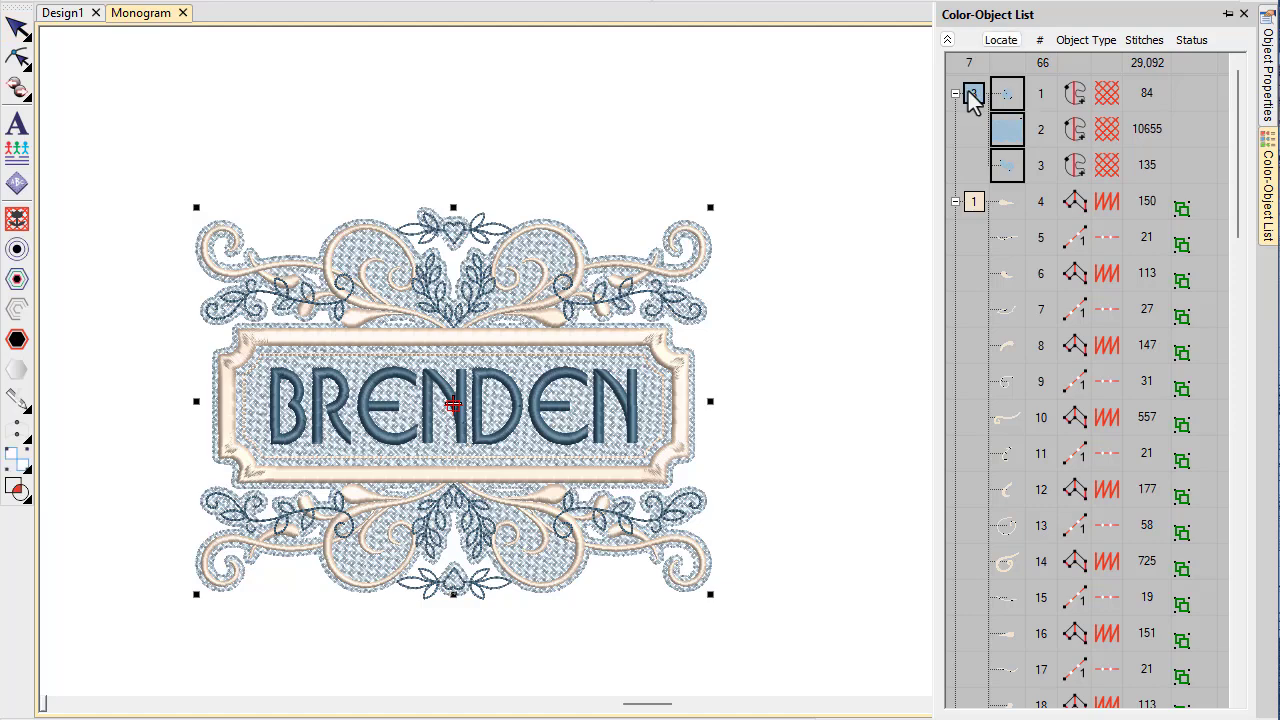
left_click(1006, 42)
left_click(1268, 88)
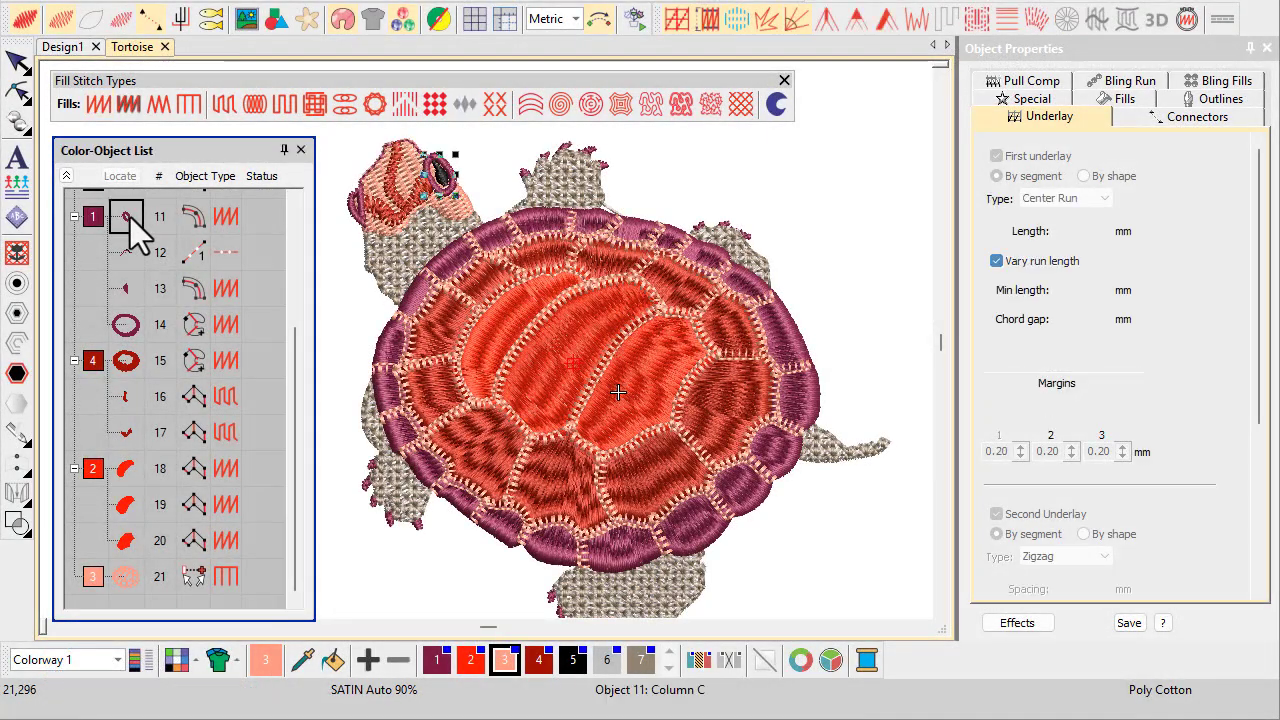
Select shell objects 14, 15, 18, 19 and 20, hide all others, and untick First underlay.
left_click(138, 328)
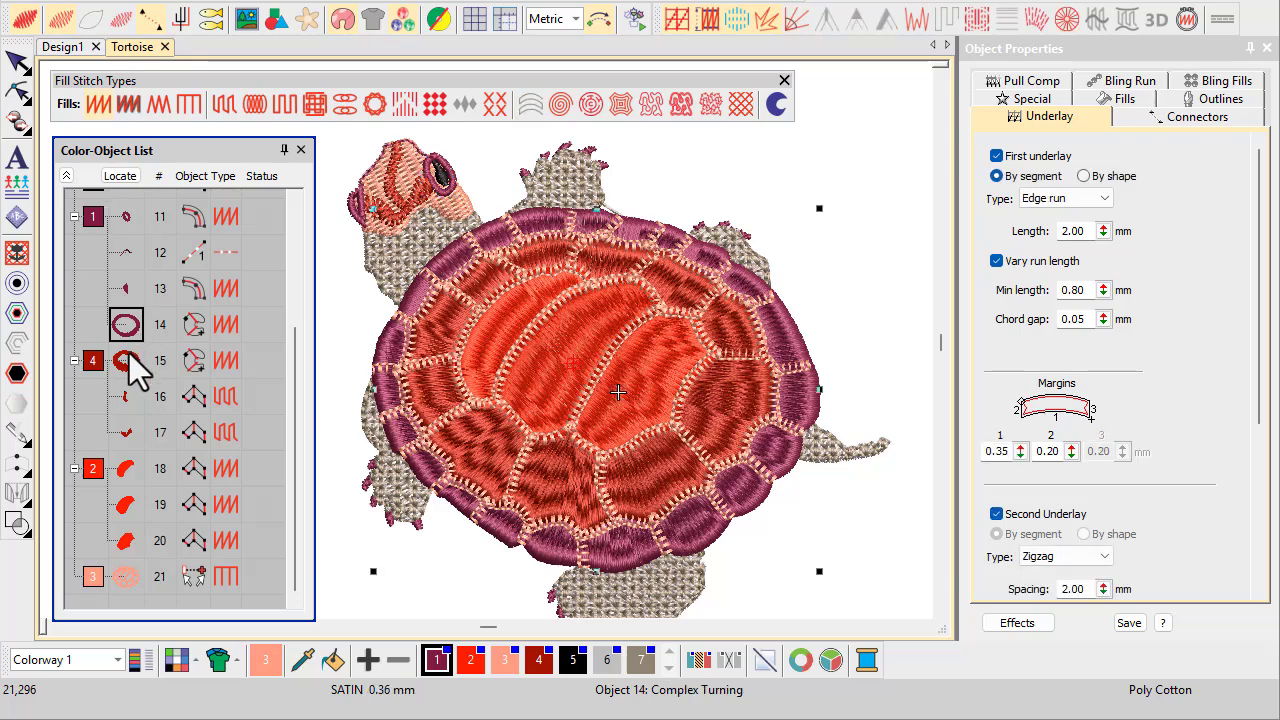
left_click(135, 374)
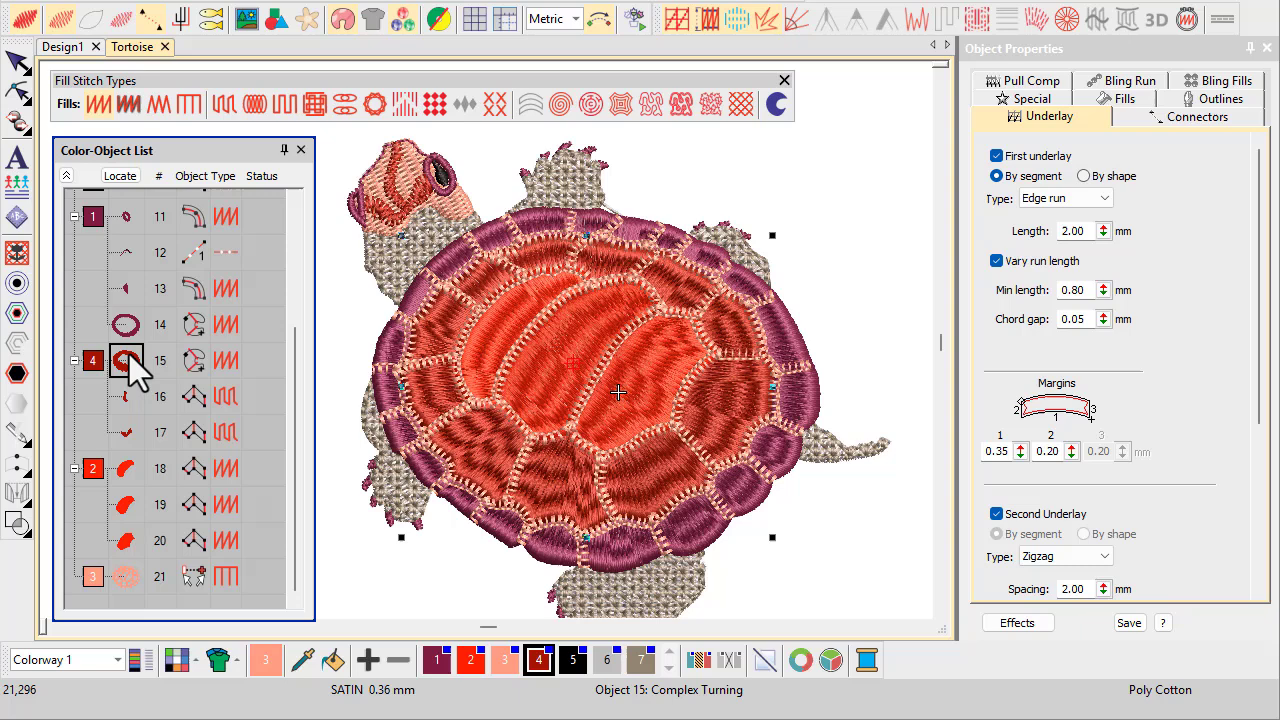
left_click(130, 480)
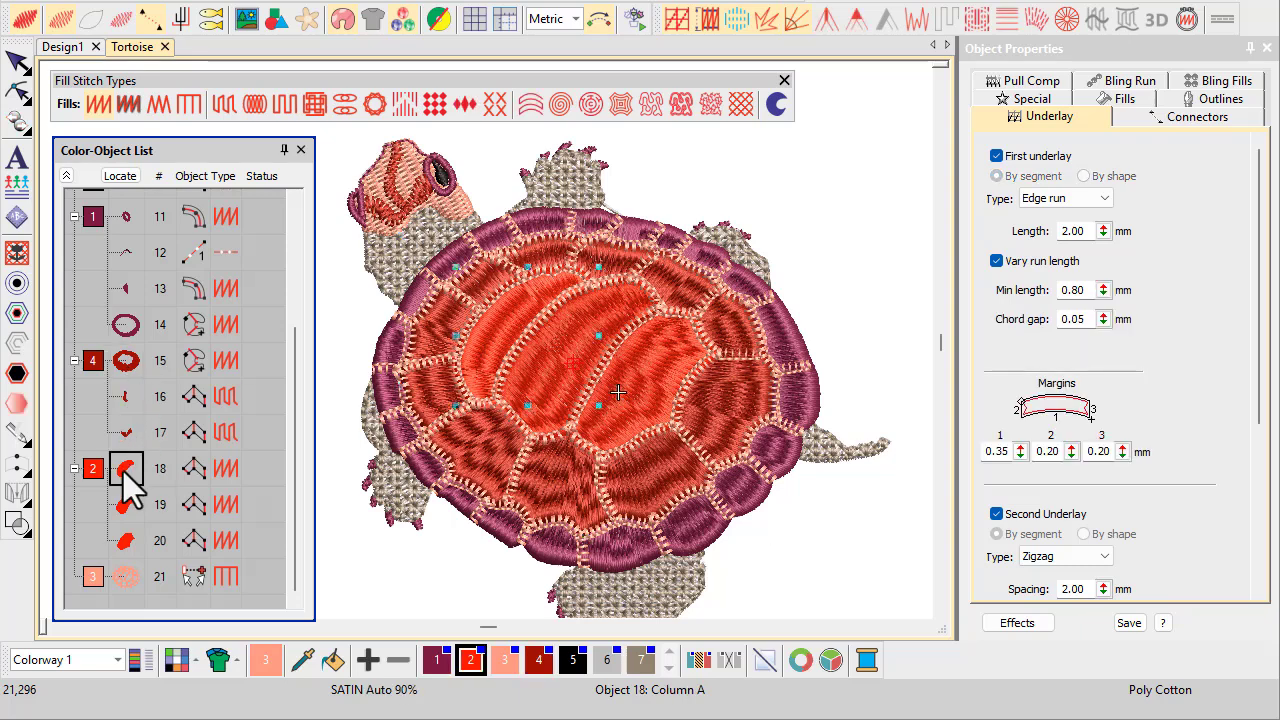
left_click(126, 330)
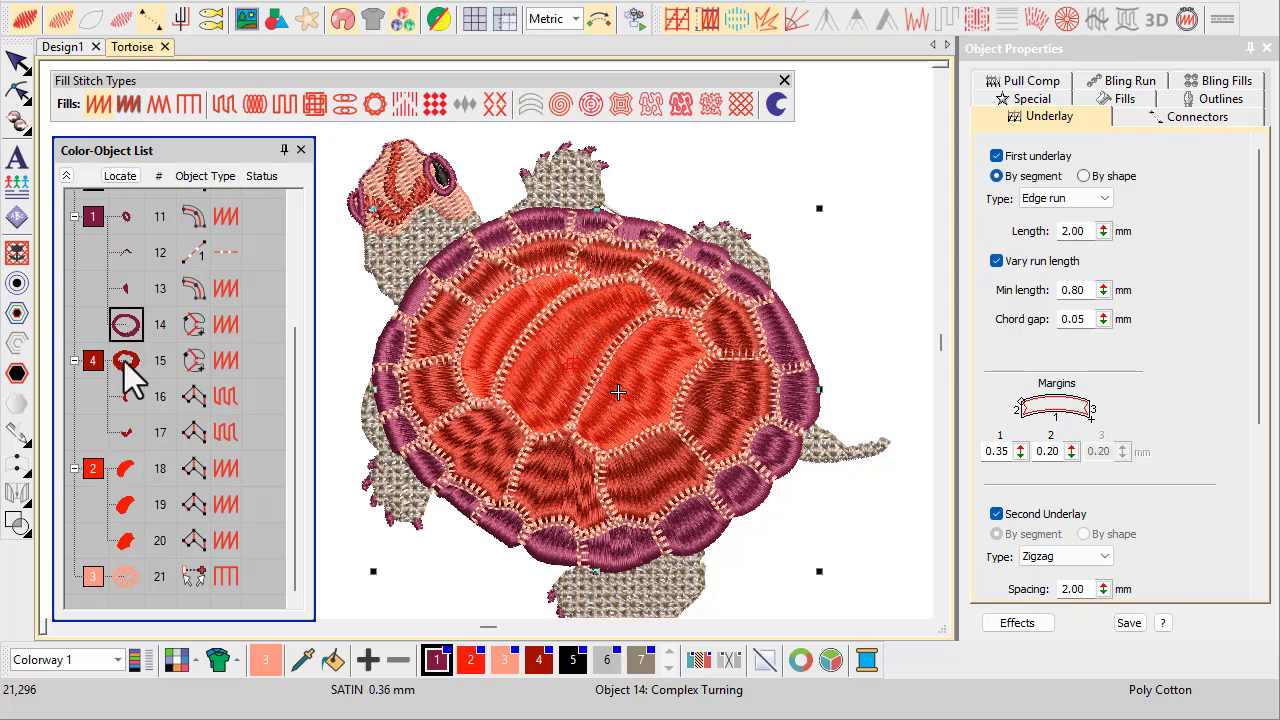
left_click(126, 362, "ctrl")
left_click(92, 468, "ctrl")
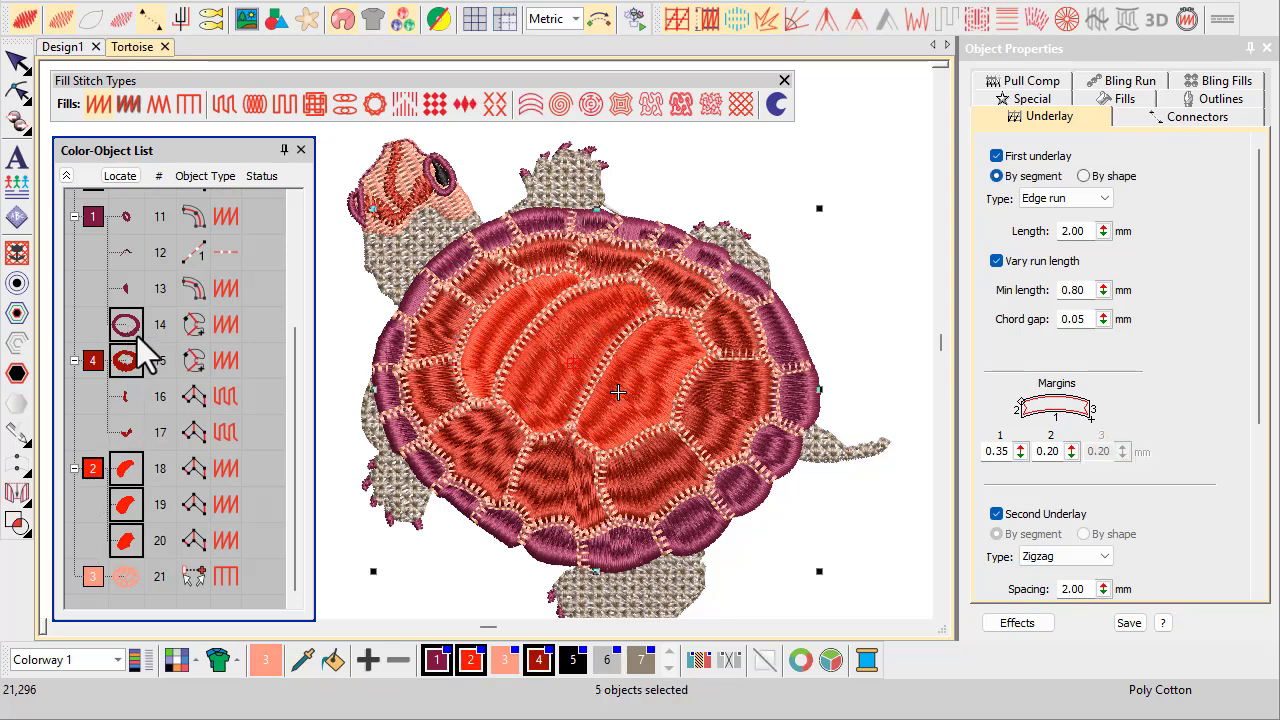
right_click(137, 322)
left_click(215, 622)
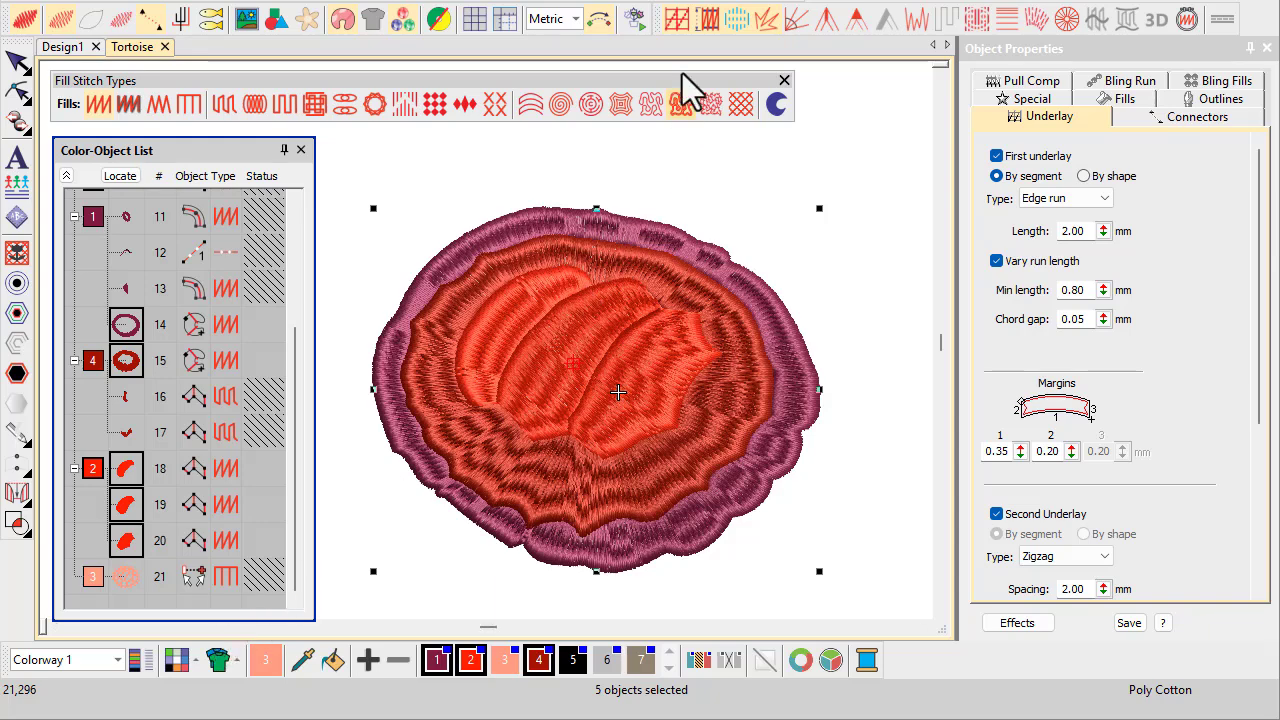
left_click(674, 20)
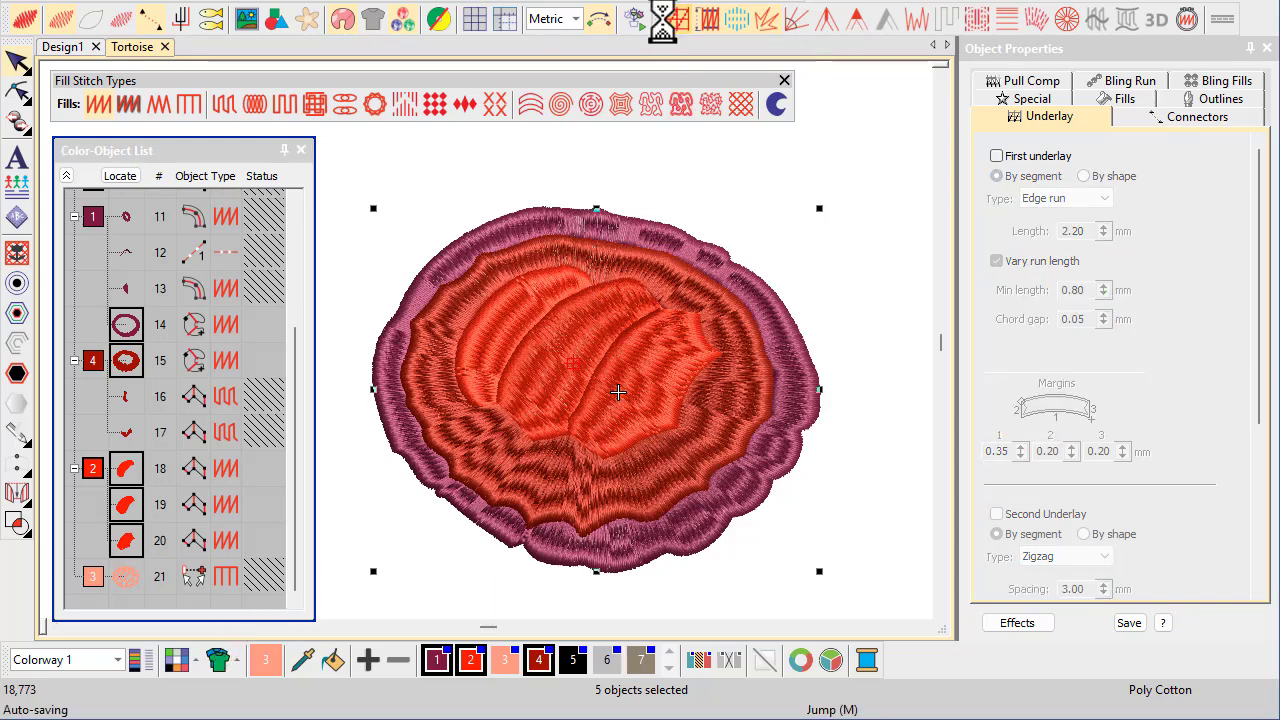
Create one Tatami Complex Fill offset at -2 spacing, with no outline and no hole offsets.
left_click(26, 315)
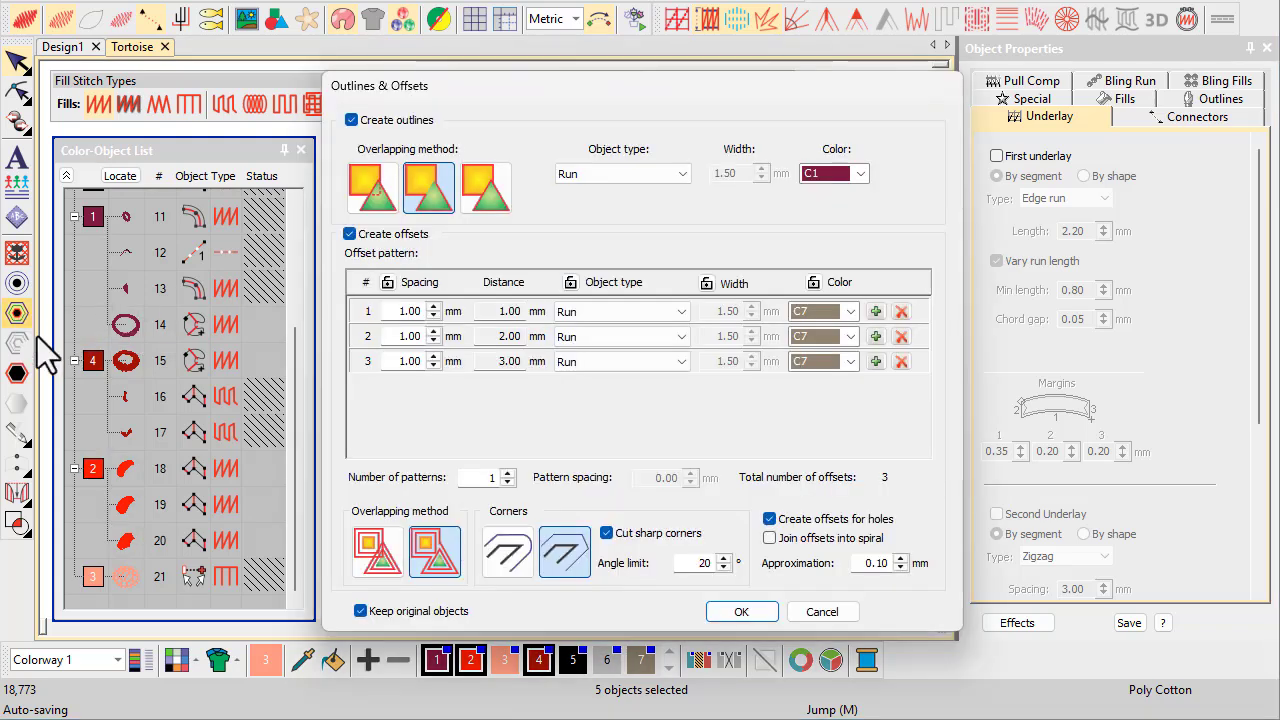
left_click(391, 118)
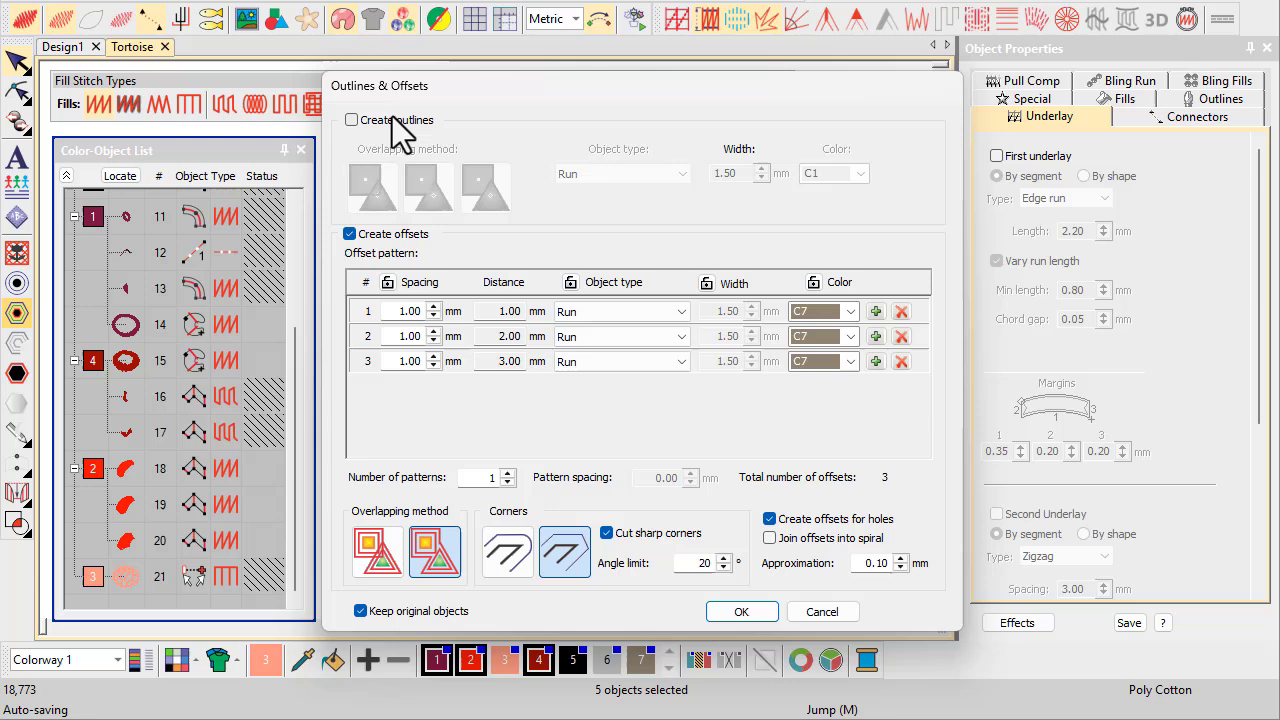
left_click(901, 361)
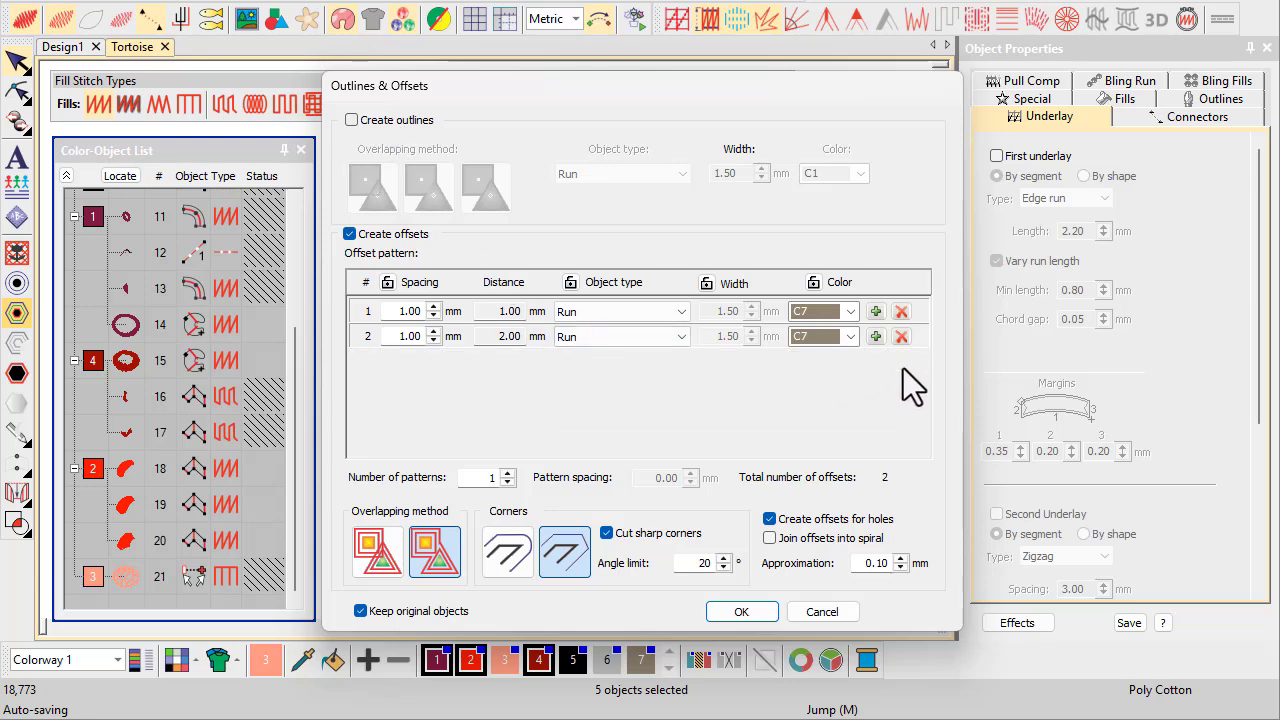
left_click(901, 337)
left_click(405, 313)
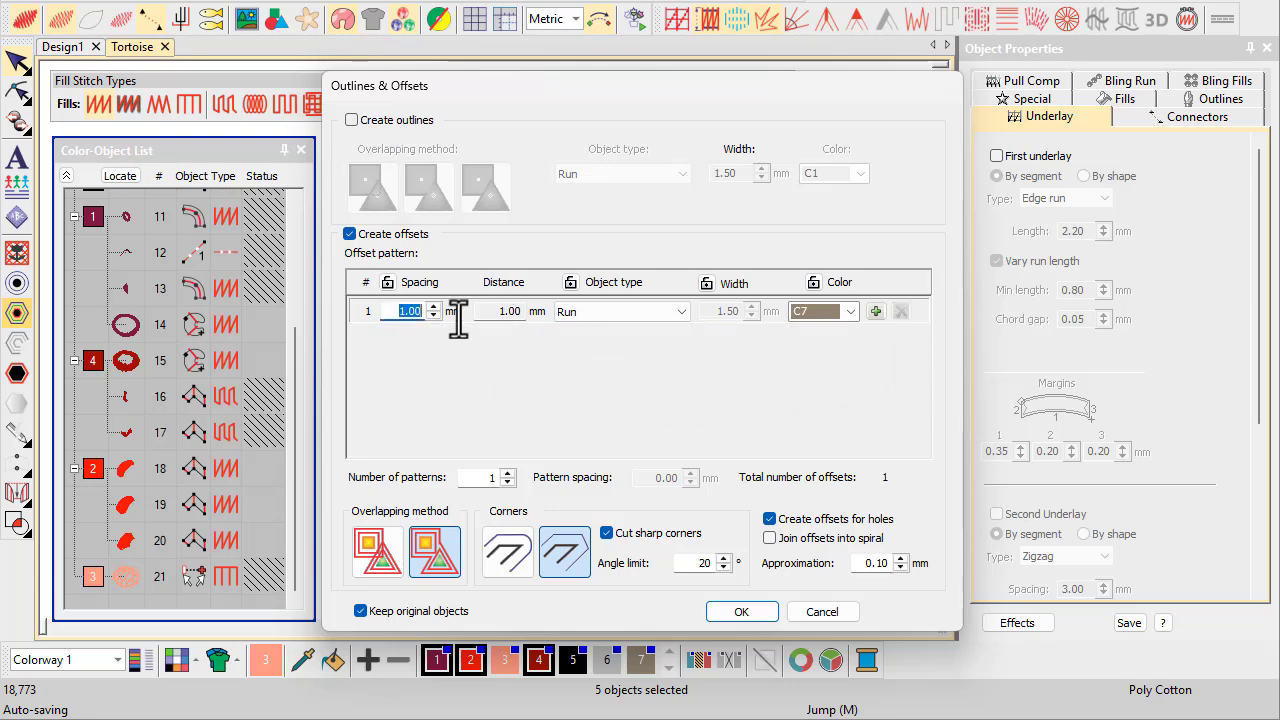
type("-2")
left_click(622, 313)
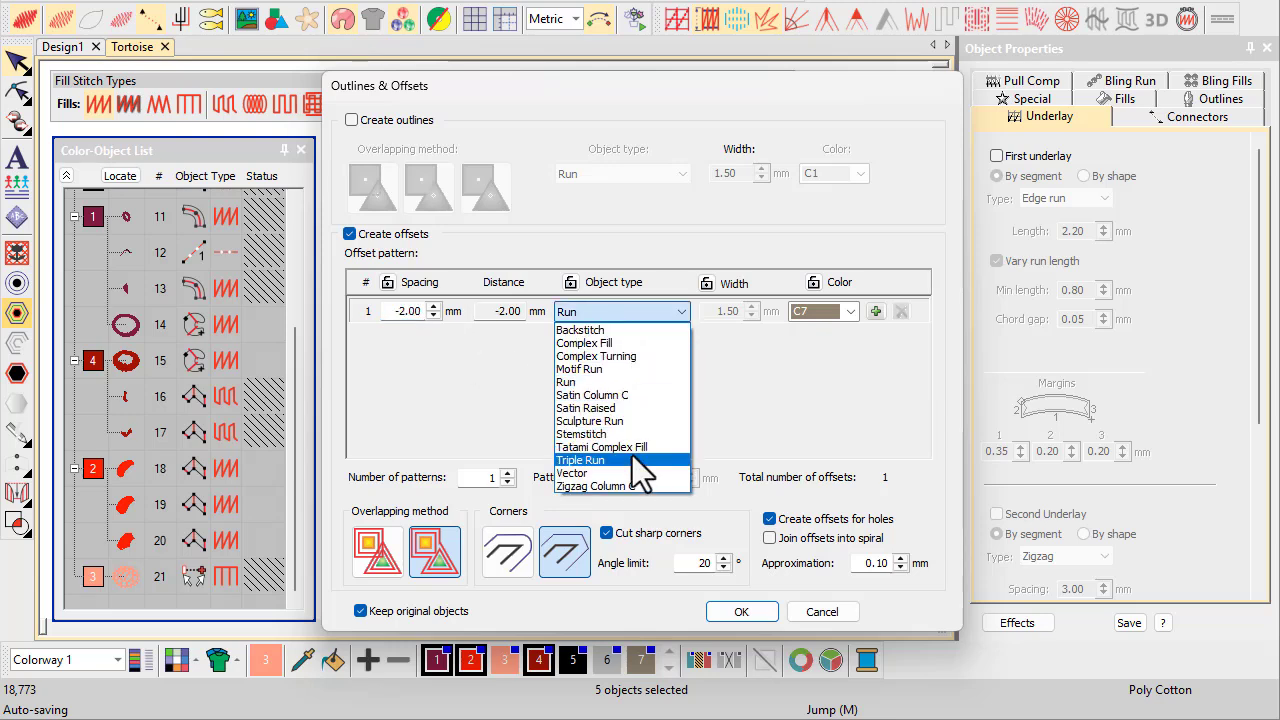
left_click(643, 446)
left_click(769, 521)
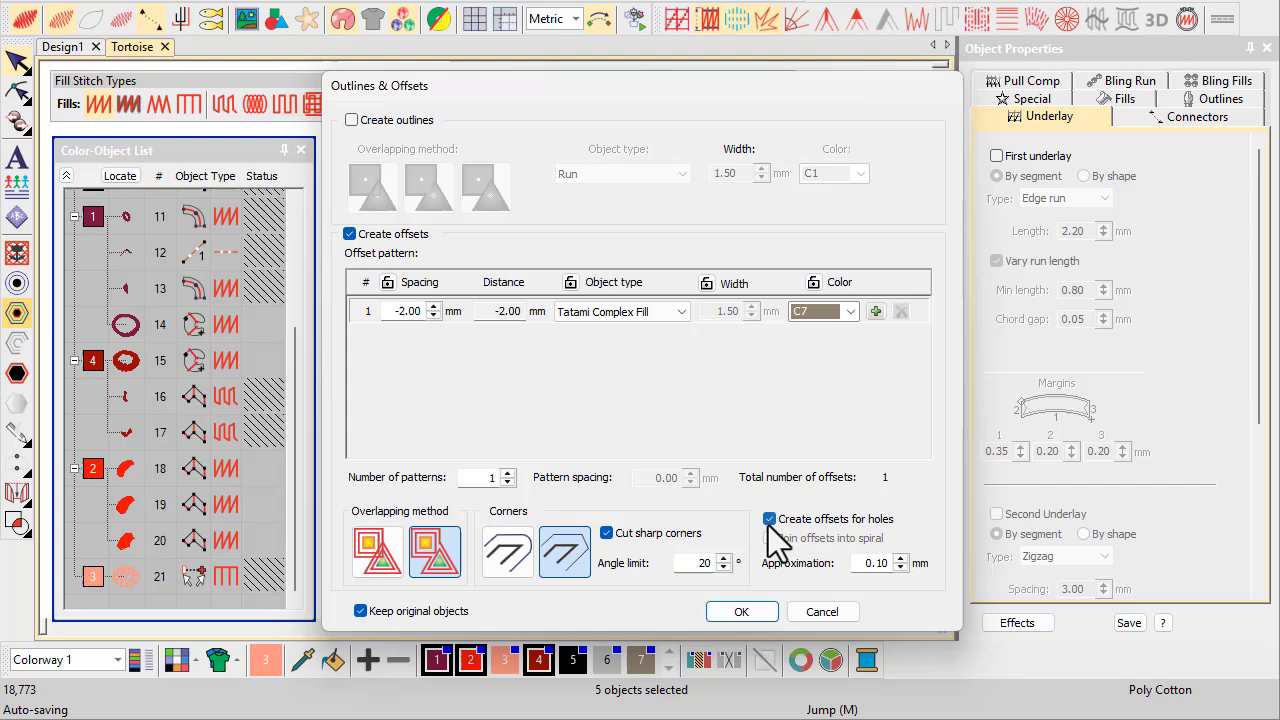
left_click(745, 611)
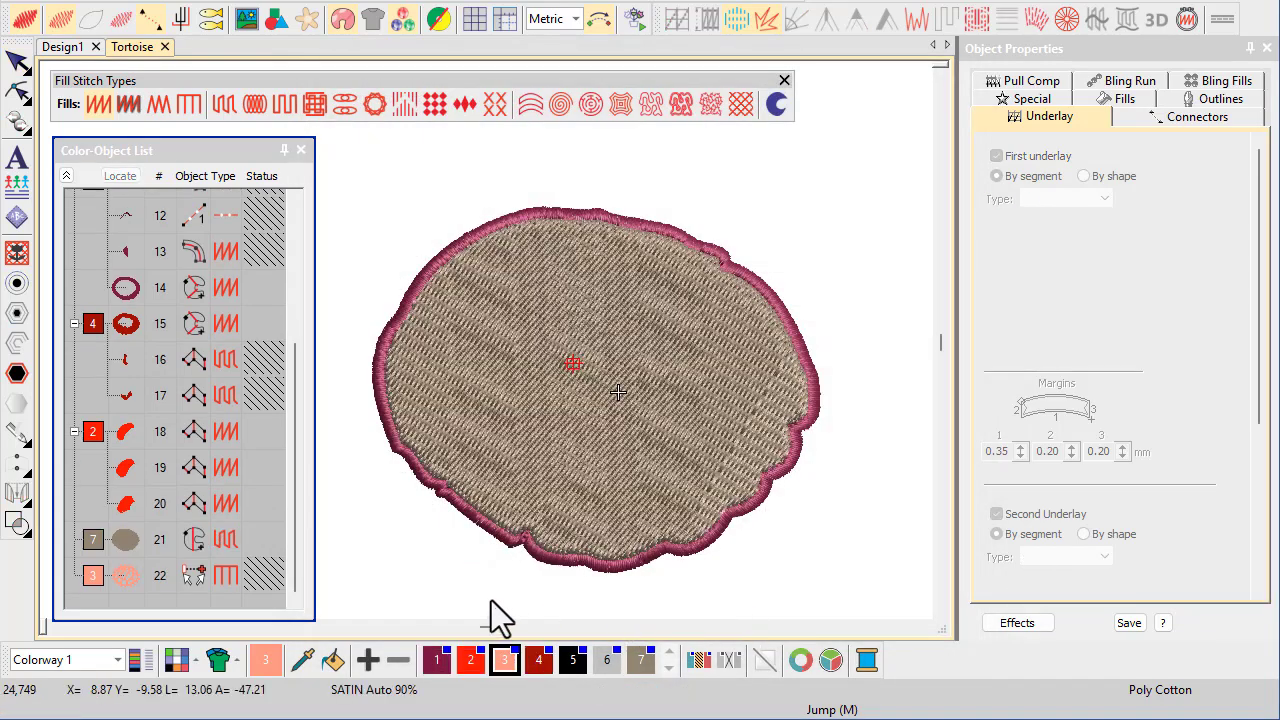
Change object 21 to a Laydown fill and move it to position 9 in stitch order.
left_click(122, 535)
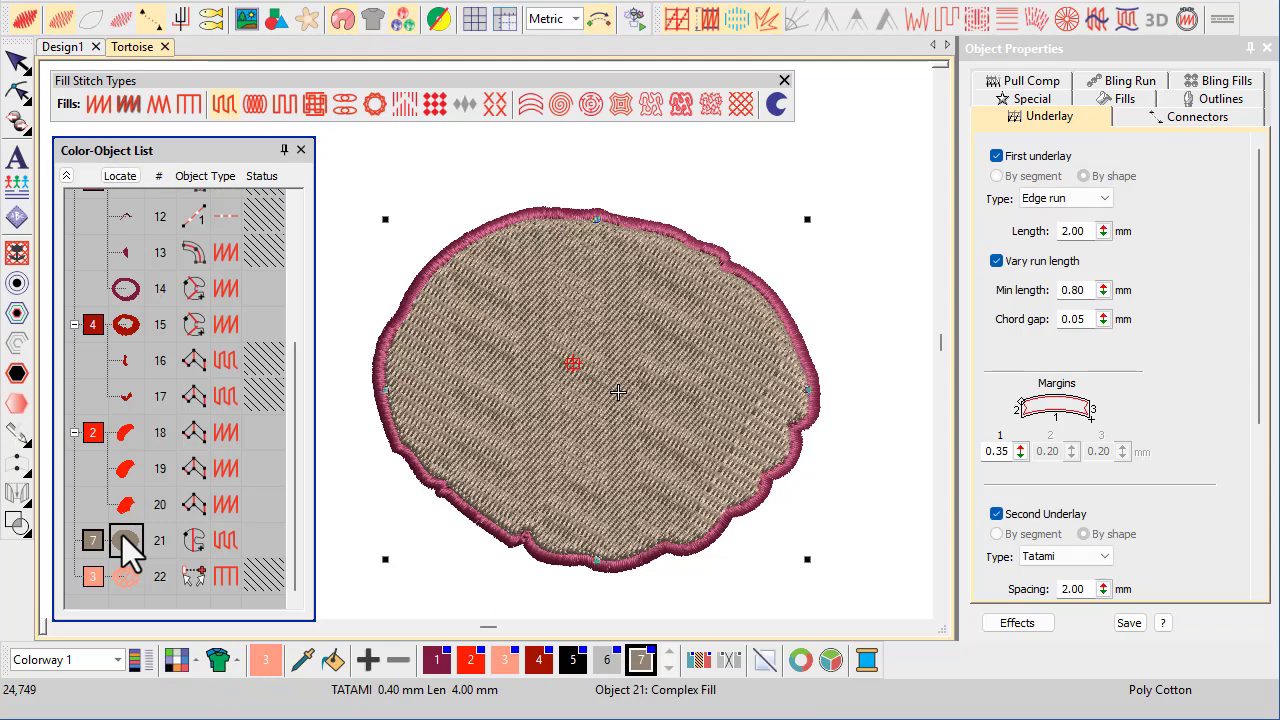
left_click(739, 108)
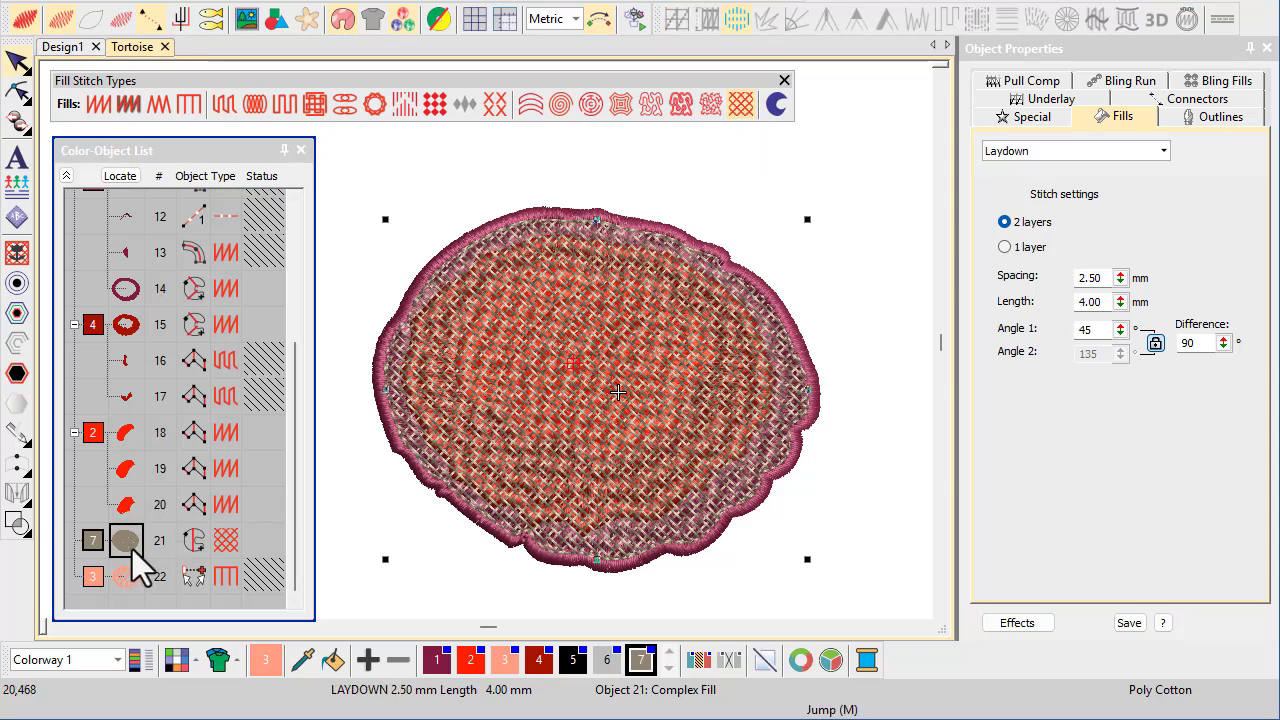
mouse_move(132, 549)
left_mouse_down()
mouse_move(149, 201)
mouse_move(150, 336)
left_mouse_up()
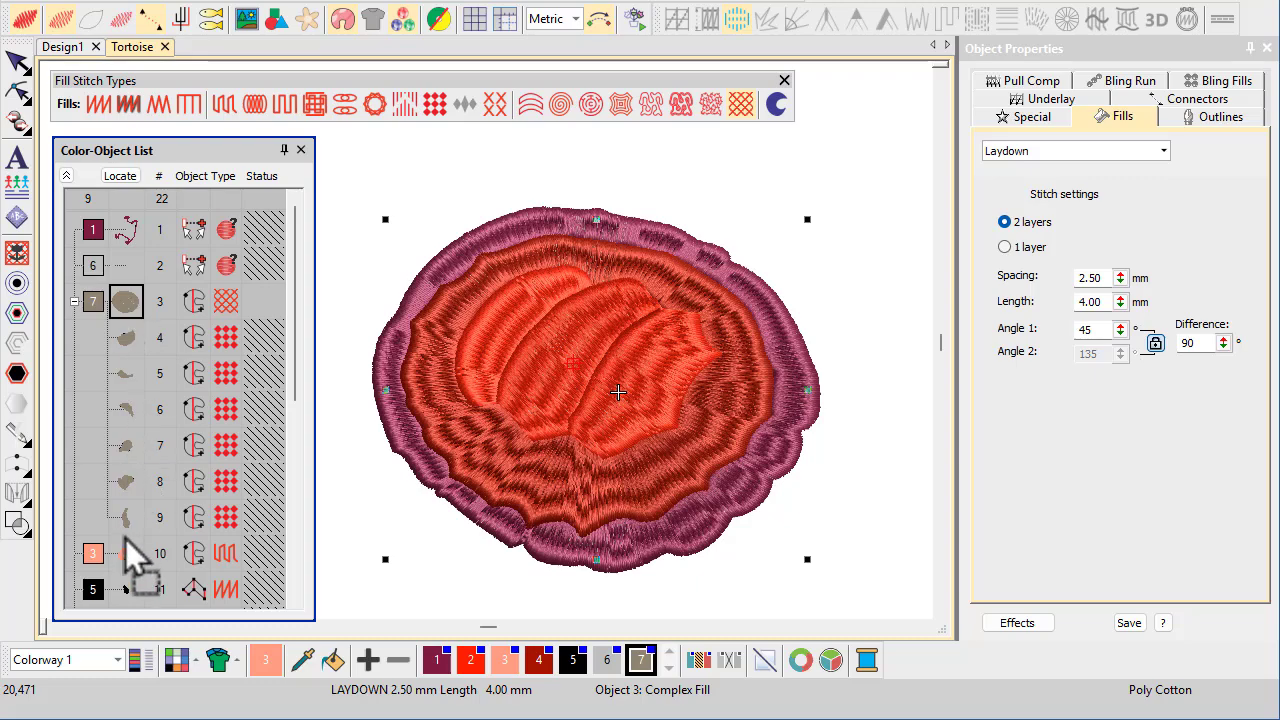
left_click_drag(133, 313, 127, 543)
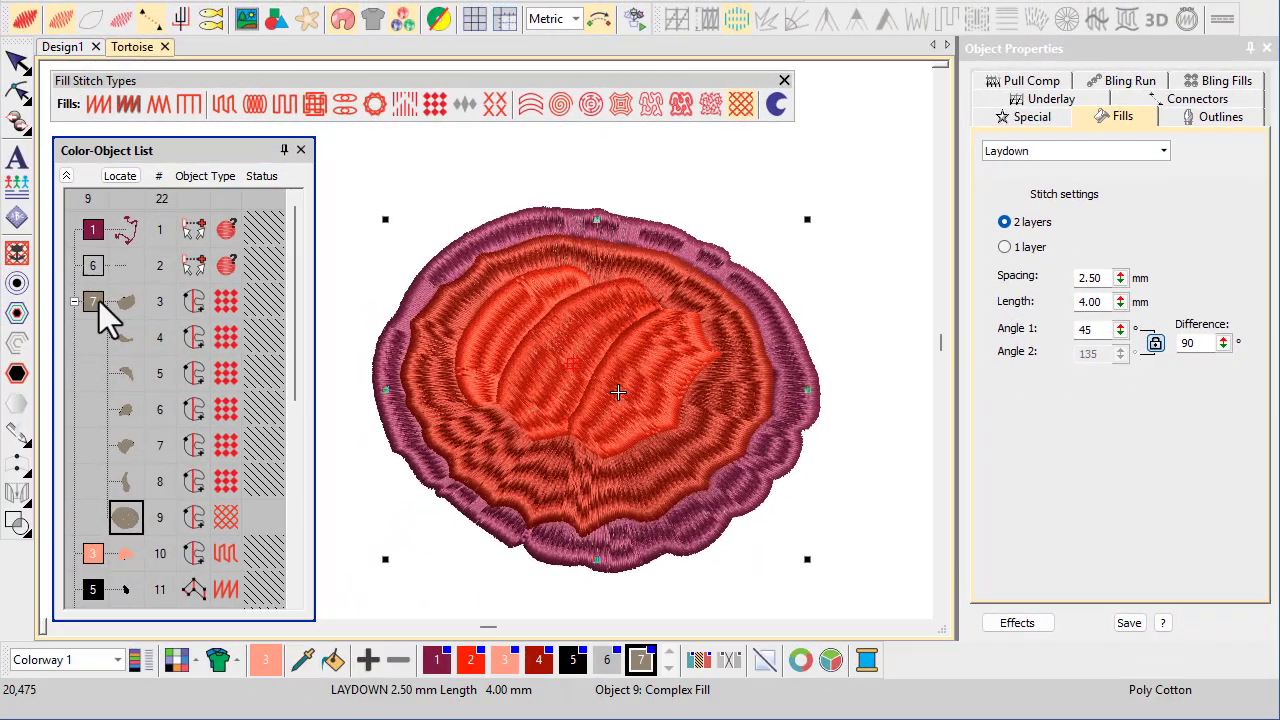
Unhide all tortoise objects and apply Closest Join to colour group 7.
left_click(99, 301)
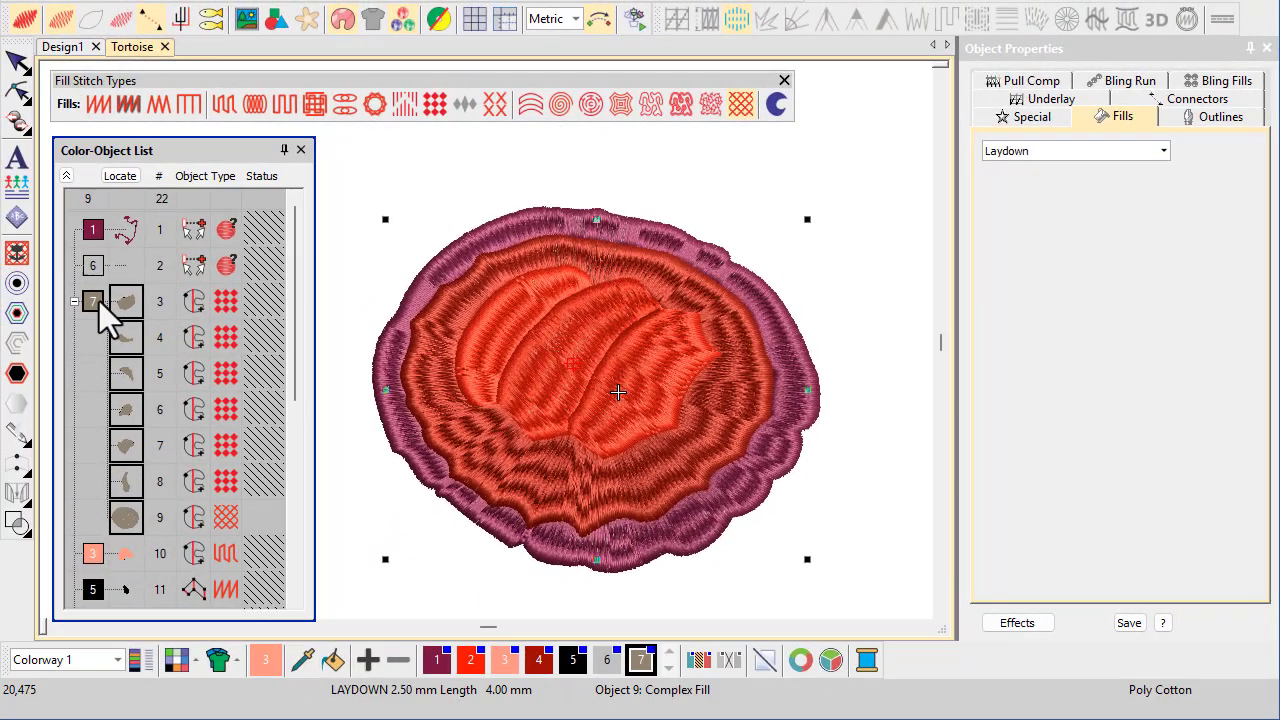
right_click(99, 301)
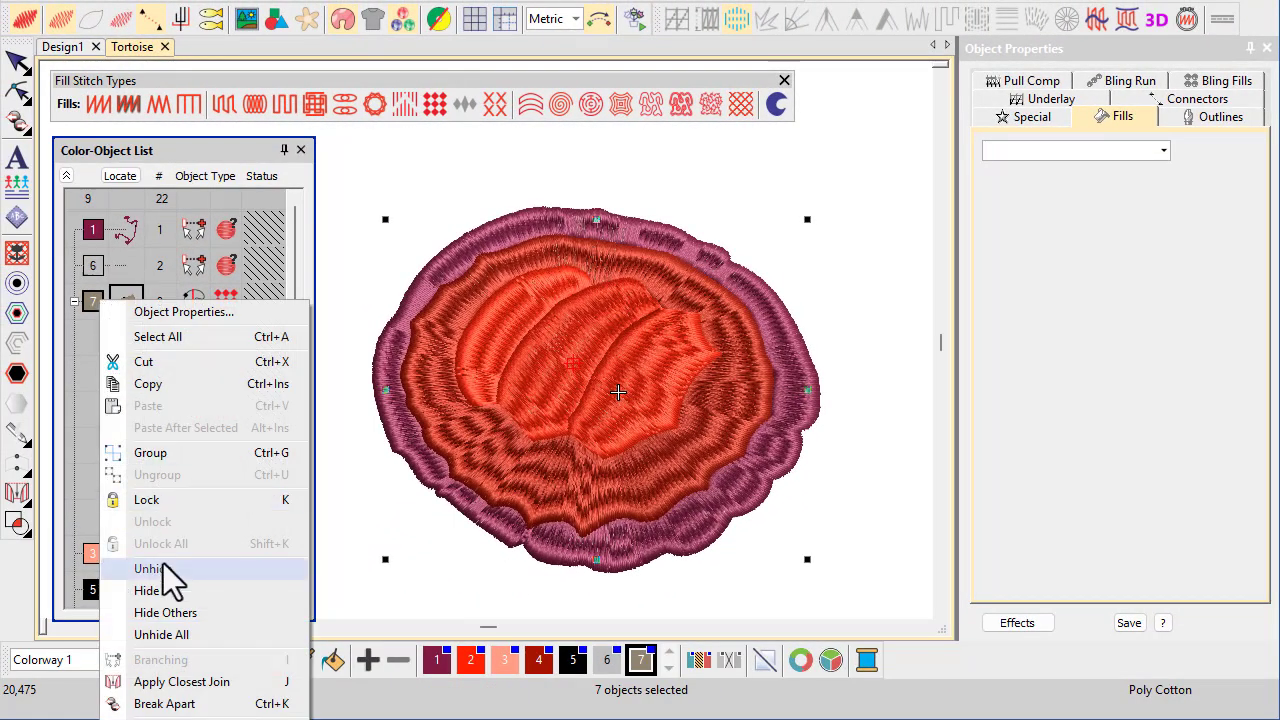
left_click(166, 634)
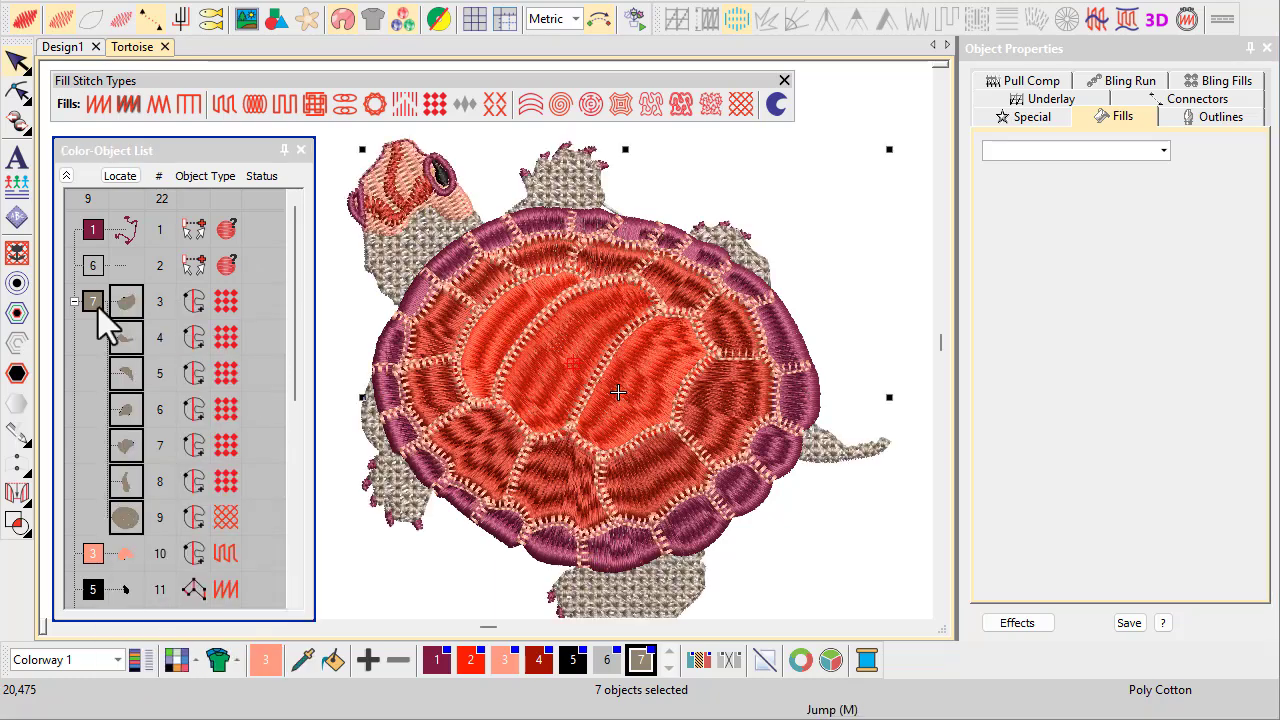
right_click(97, 305)
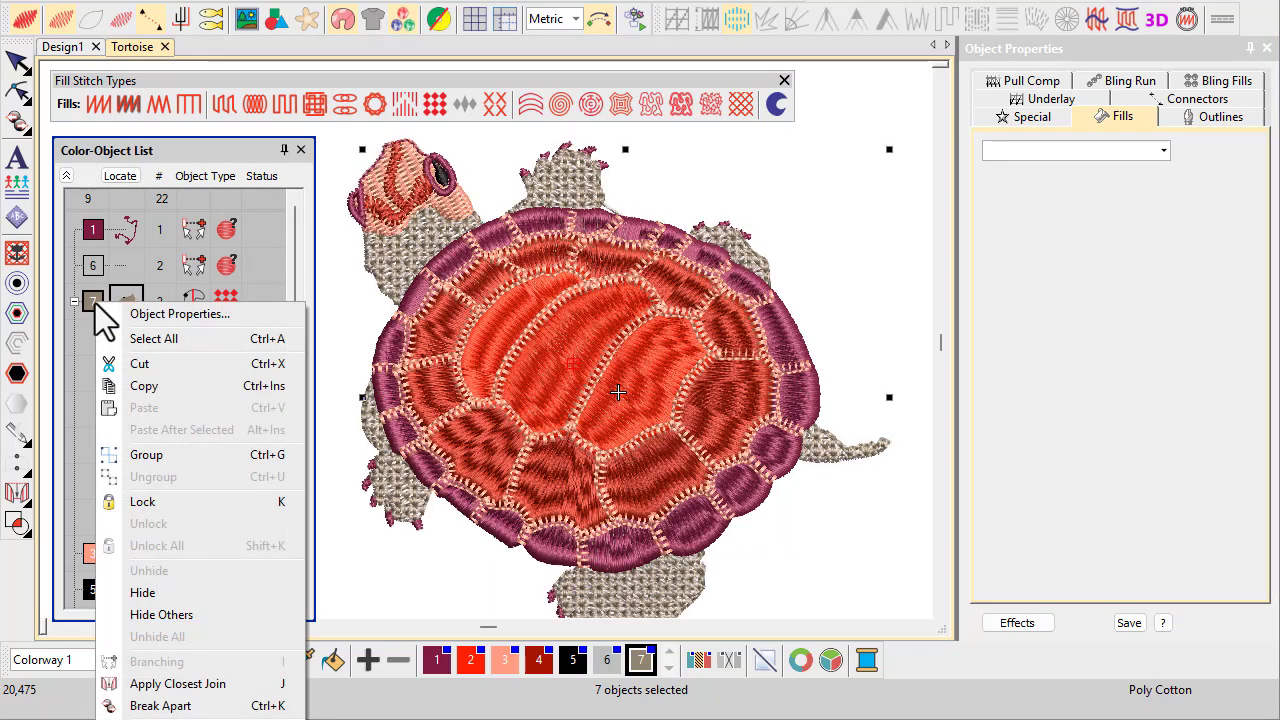
left_click(177, 684)
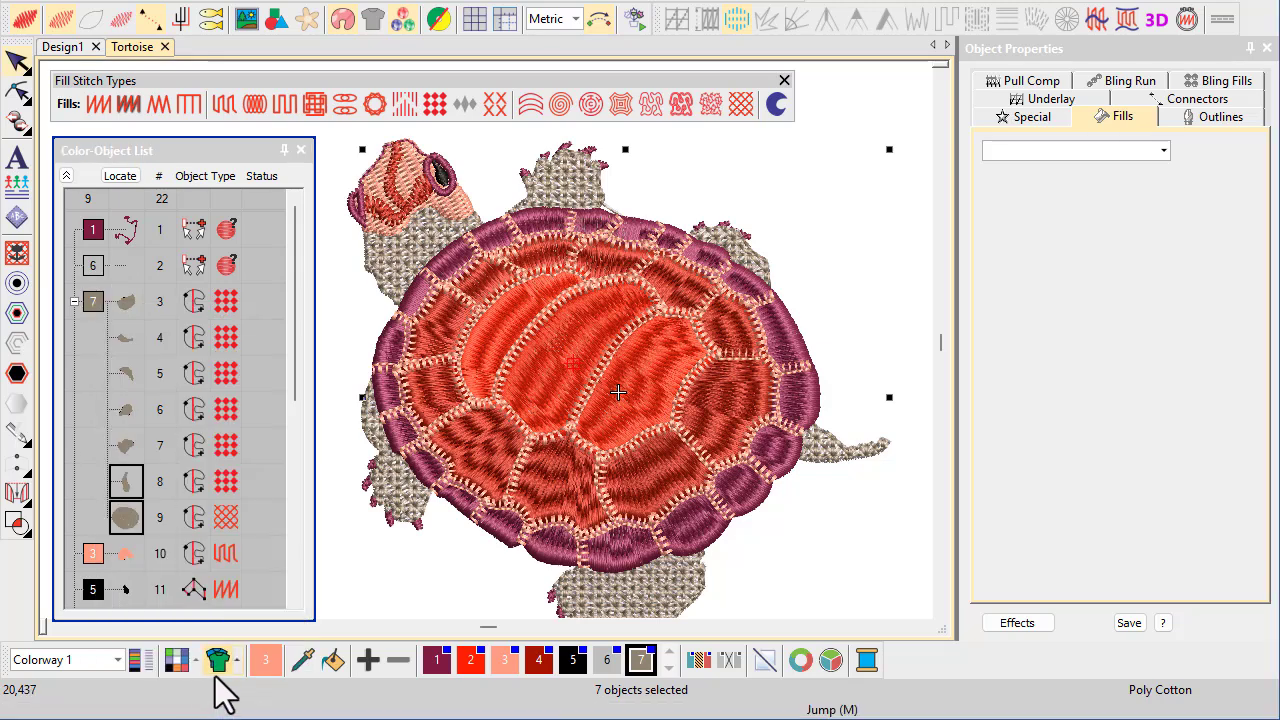
left_click(644, 34)
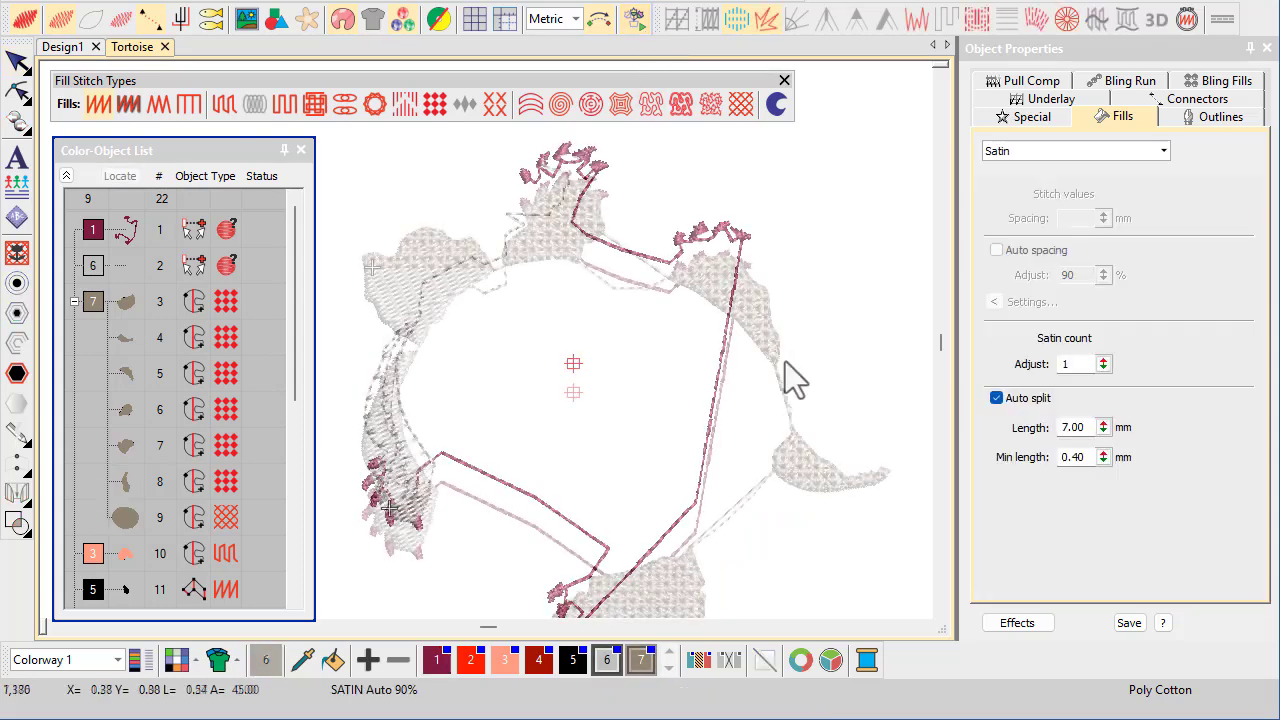